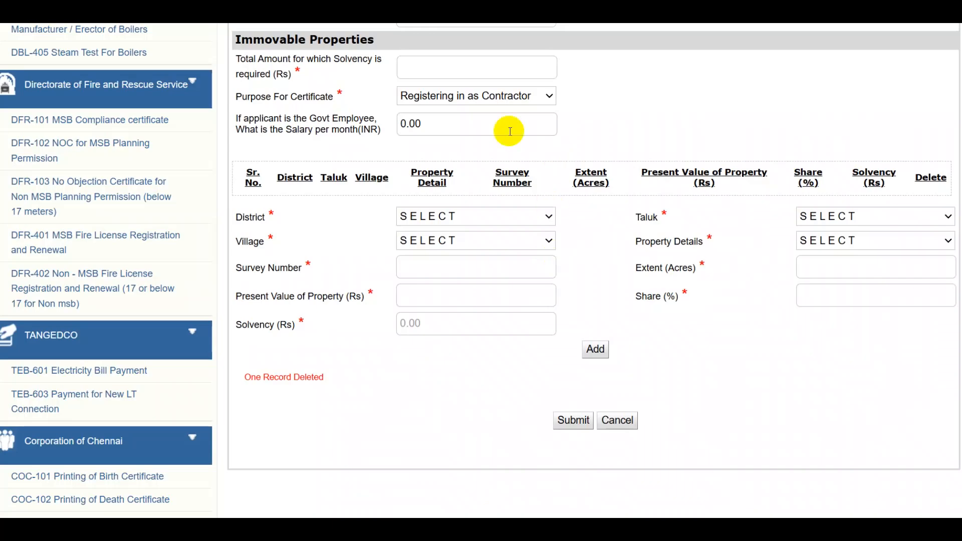
Set the purpose for the certificate to Participating in tender
{"action": "left_click", "coordinate": [475, 101]}
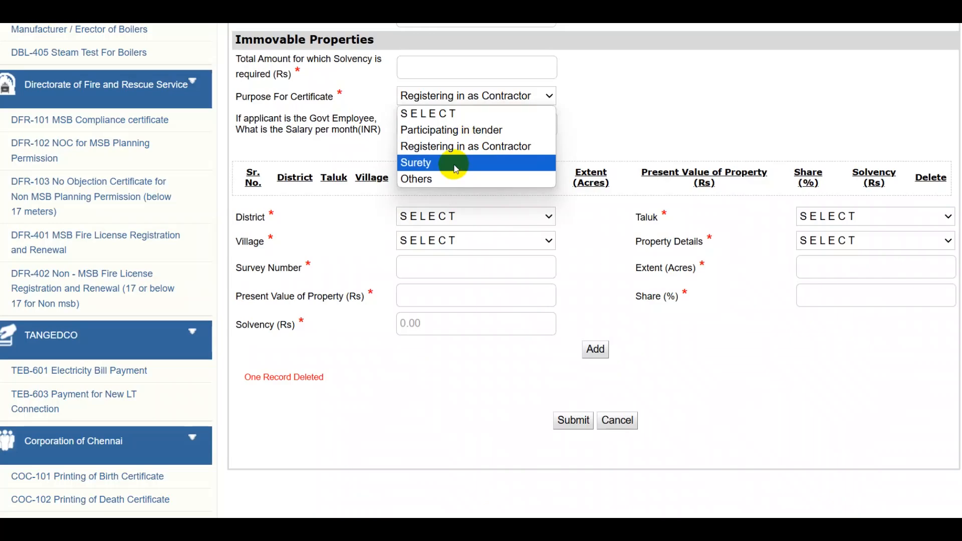
{"action": "left_click", "coordinate": [464, 135]}
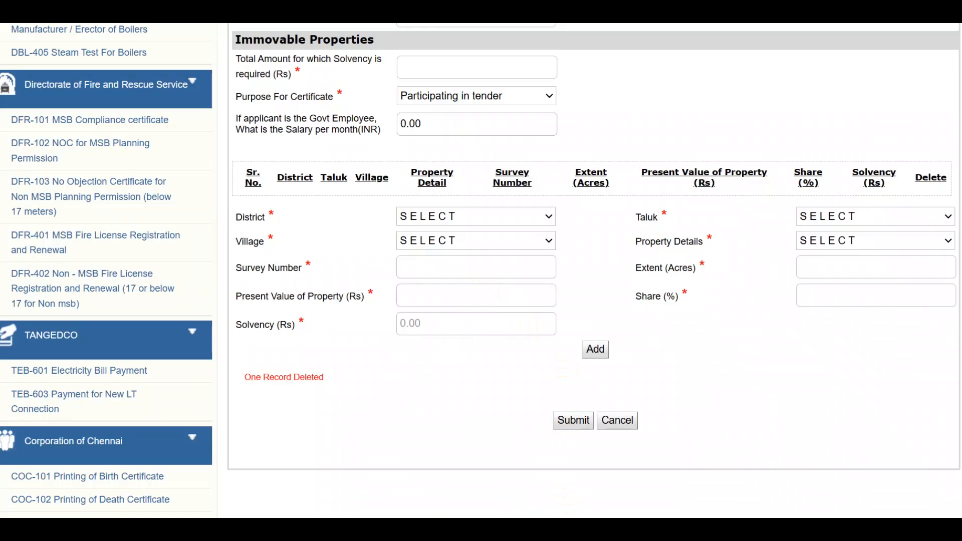
Set the total amount for which solvency is required to Rs 2000000.00
{"action": "left_click", "coordinate": [431, 69]}
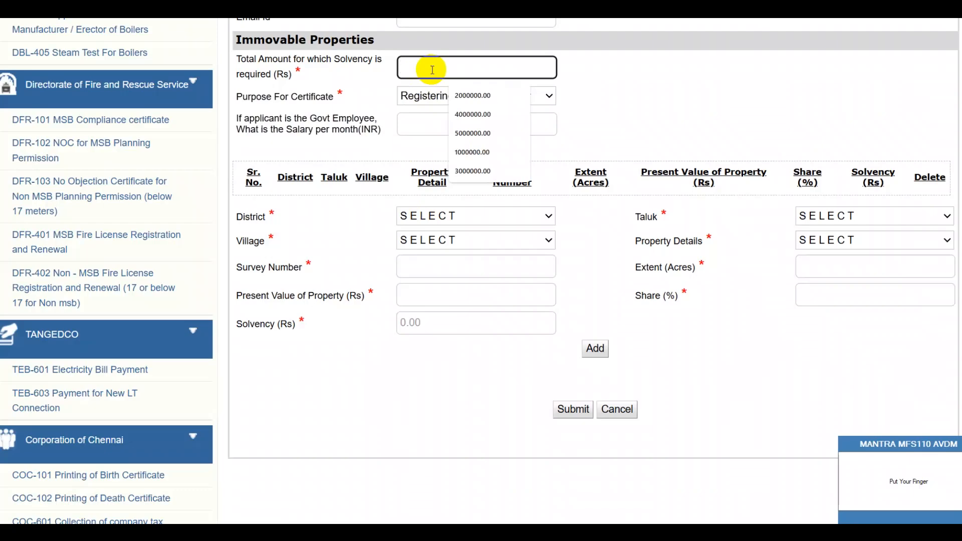
{"action": "left_click", "coordinate": [471, 95]}
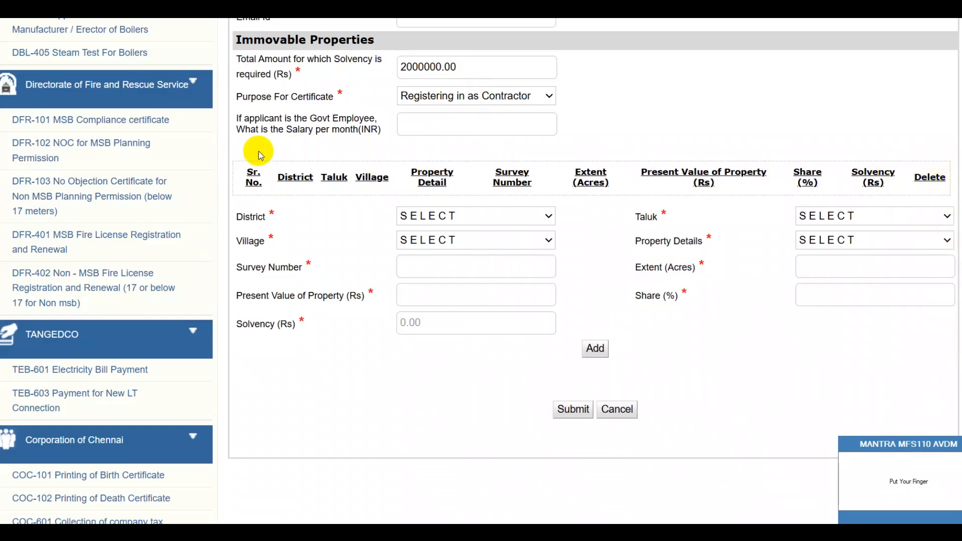
Set the property's location to Ariyalur district, Andimadam taluk and AIYYUR (090) village
{"action": "left_click", "coordinate": [476, 221]}
{"action": "left_click", "coordinate": [469, 248]}
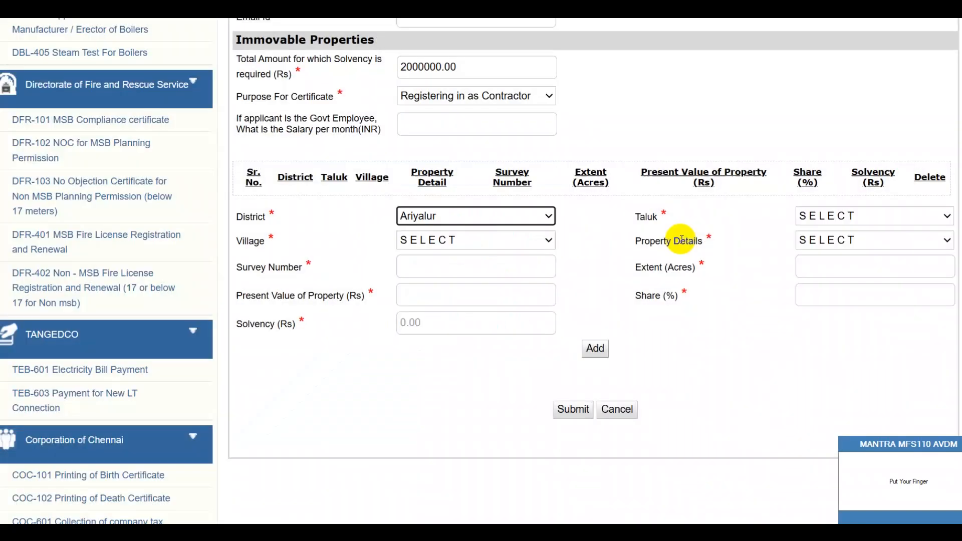
{"action": "left_click", "coordinate": [838, 217]}
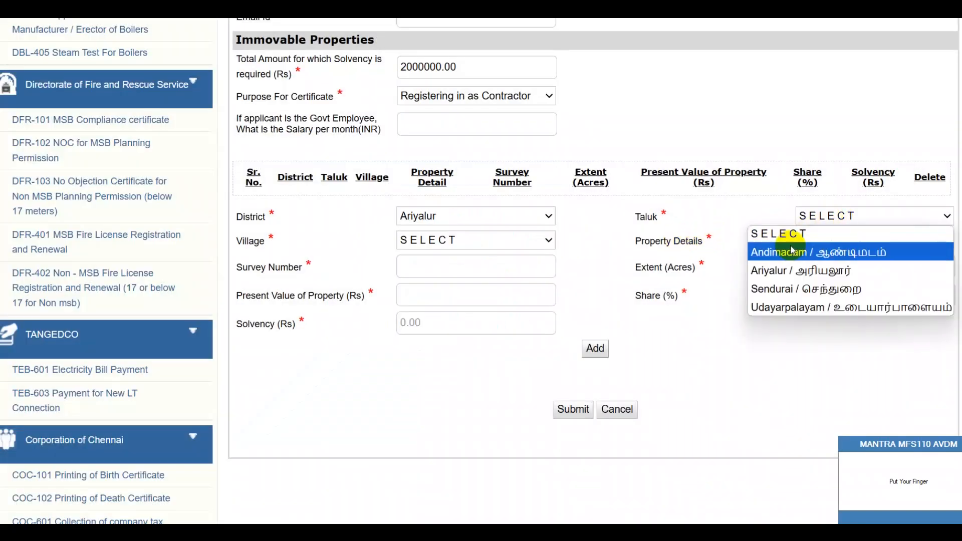
{"action": "left_click", "coordinate": [772, 252]}
{"action": "left_click", "coordinate": [436, 251]}
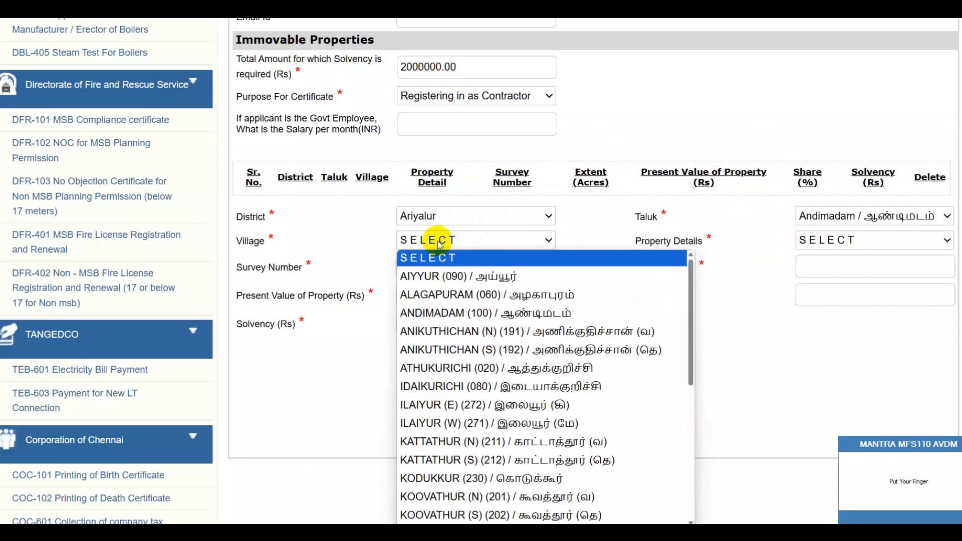
{"action": "left_click", "coordinate": [449, 279]}
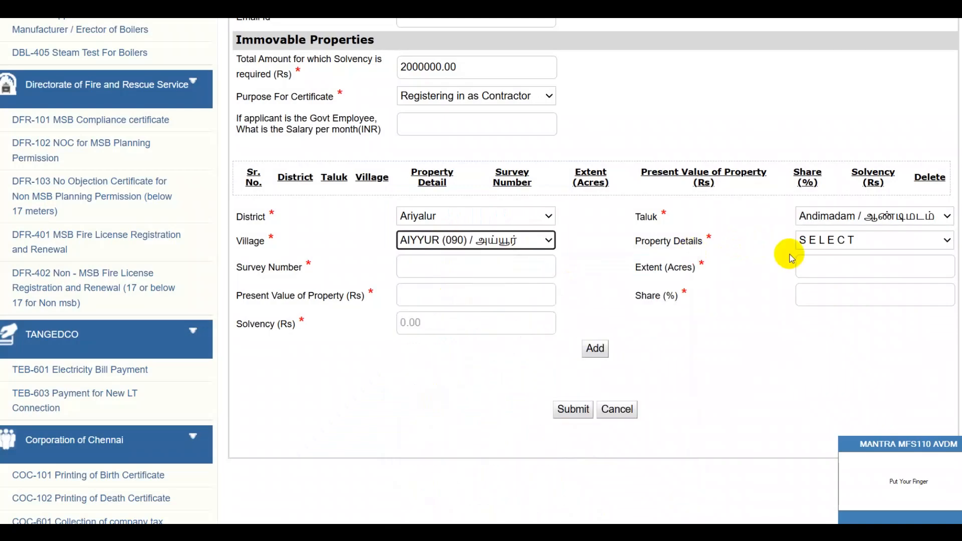
Set the property details to Land and enter survey number 75/1C
{"action": "left_click", "coordinate": [849, 244]}
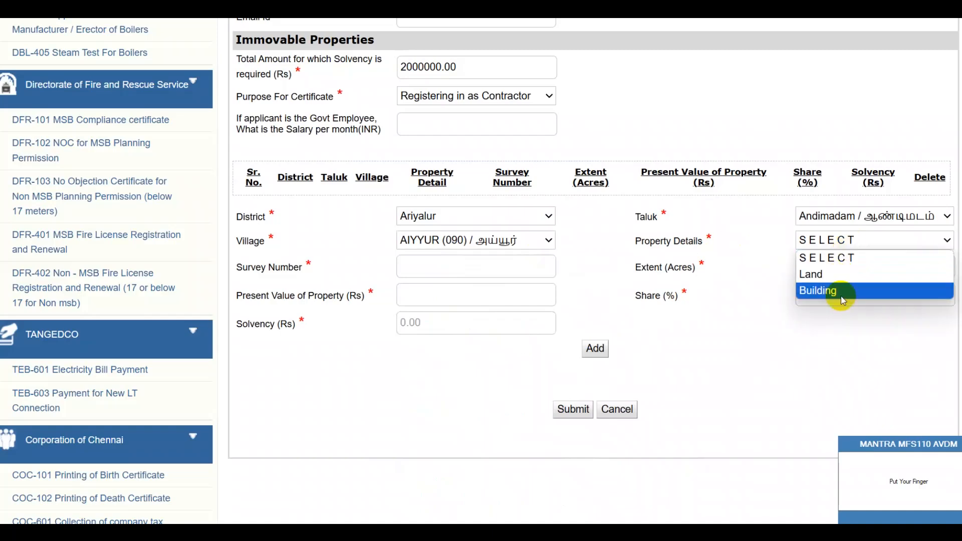
{"action": "left_click", "coordinate": [838, 278]}
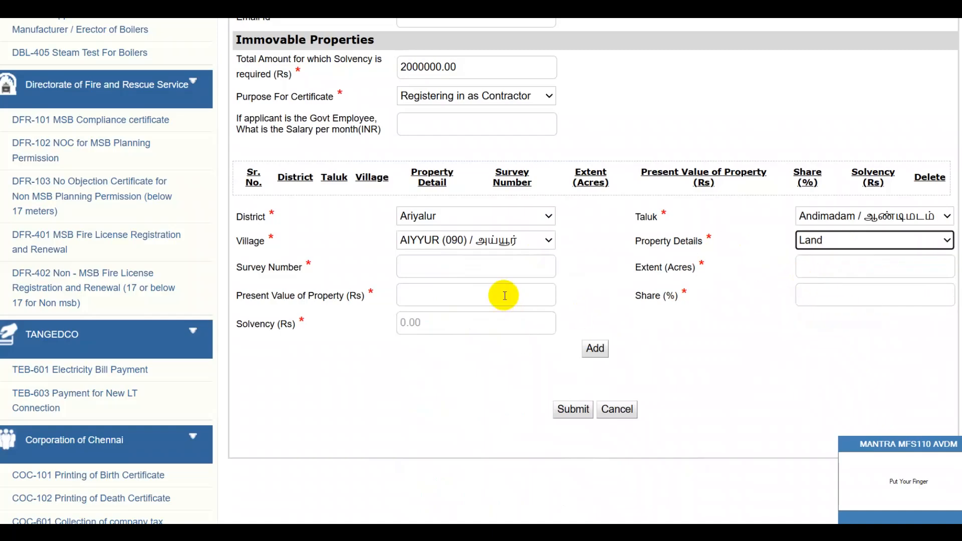
{"action": "left_click", "coordinate": [501, 273]}
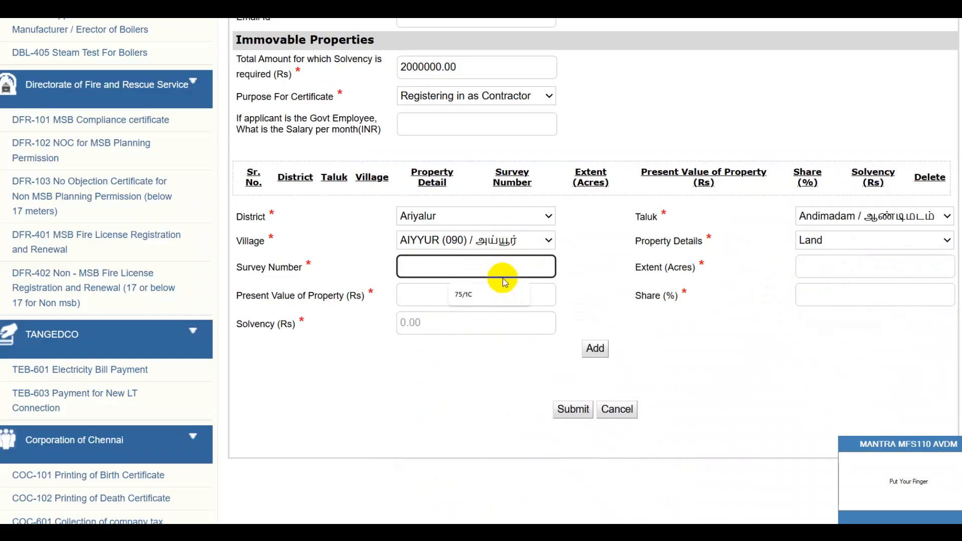
{"action": "left_click", "coordinate": [472, 295]}
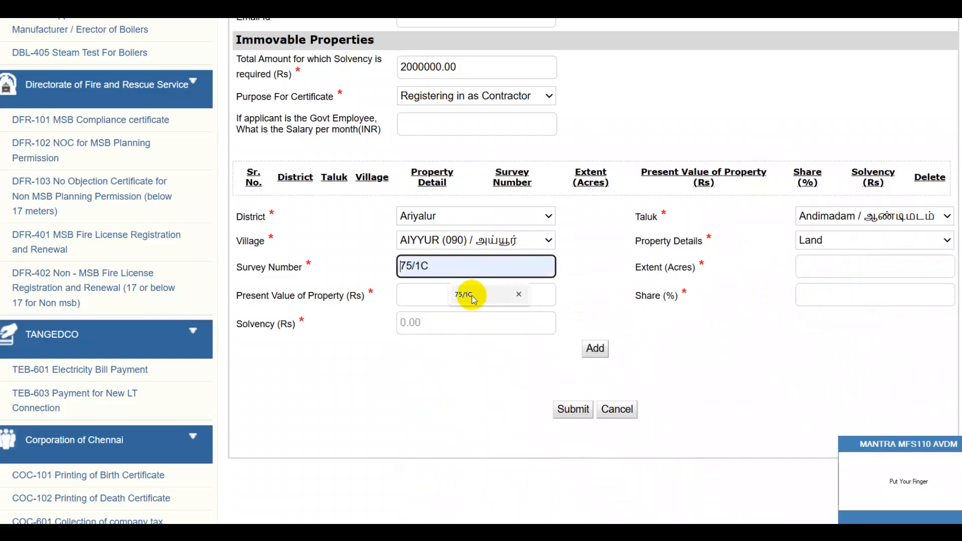
Enter a land extent of 0.44 acres and a present property value of Rs 5205000
{"action": "left_click", "coordinate": [807, 269]}
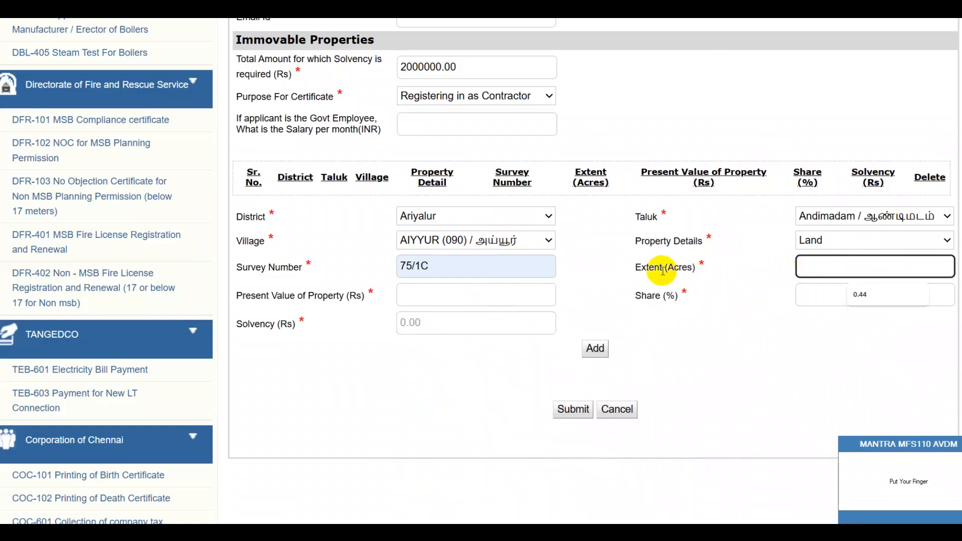
{"action": "left_click_drag", "start_coordinate": [669, 266], "coordinate": [690, 269]}
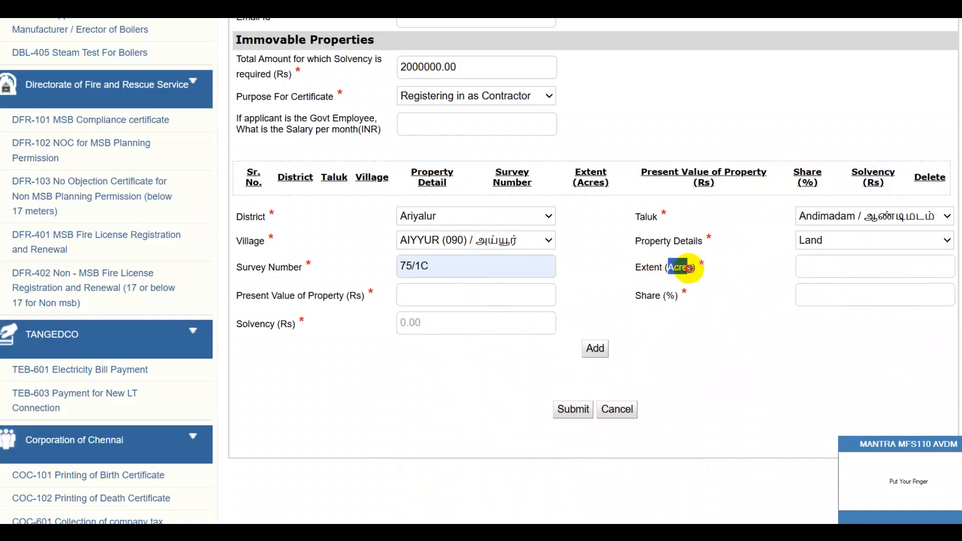
{"action": "left_click", "coordinate": [842, 269]}
{"action": "left_click", "coordinate": [867, 294]}
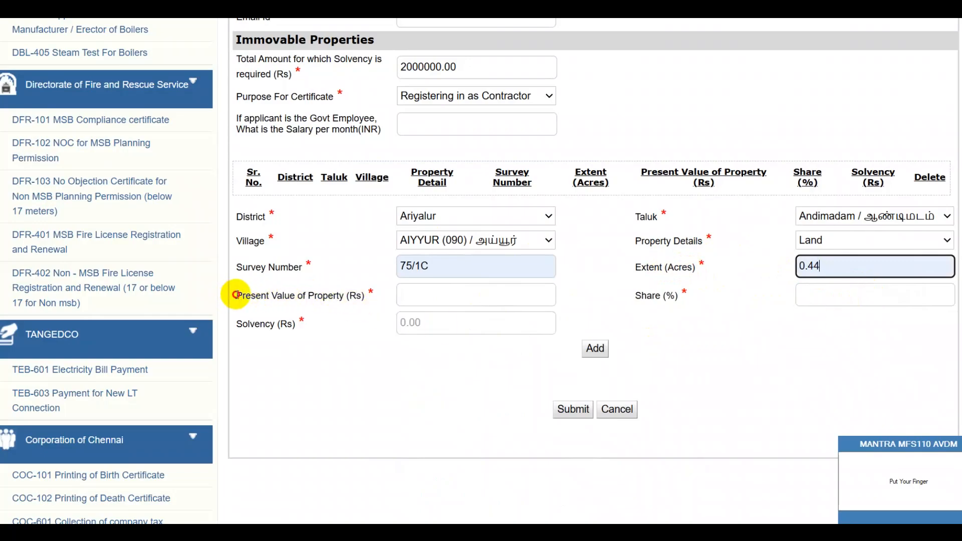
{"action": "left_click_drag", "start_coordinate": [236, 296], "coordinate": [365, 302]}
{"action": "left_click", "coordinate": [485, 296]}
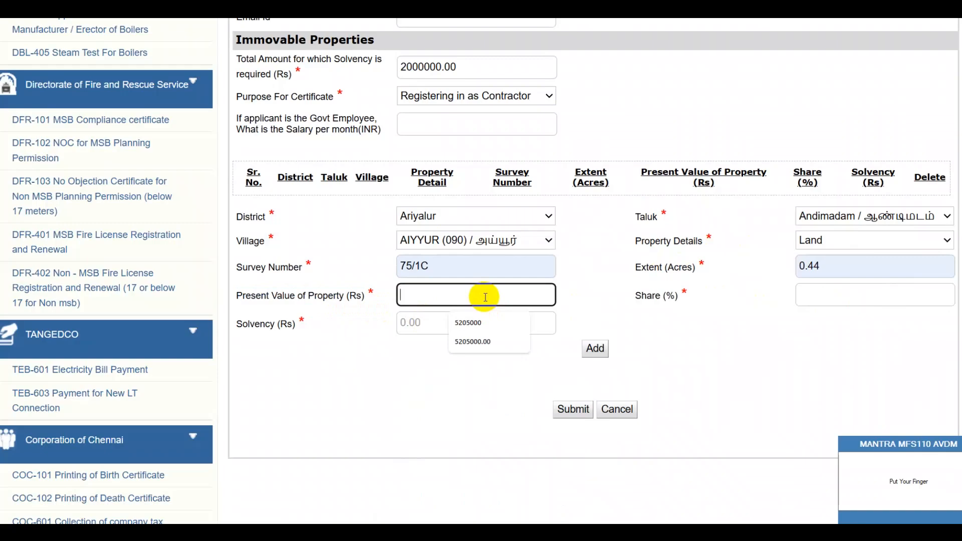
{"action": "left_click", "coordinate": [480, 322]}
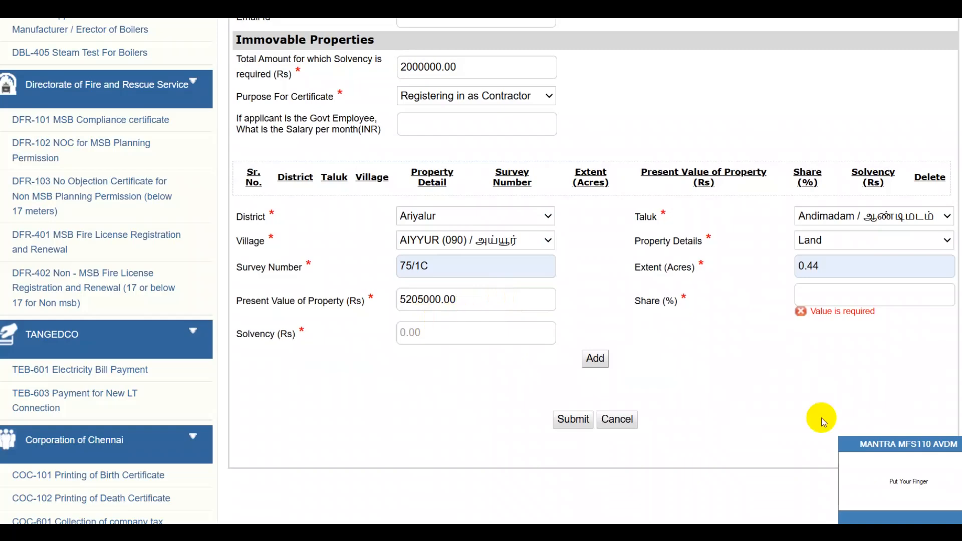
Set the property share to 100% and check the calculated solvency amount
{"action": "left_click", "coordinate": [847, 295]}
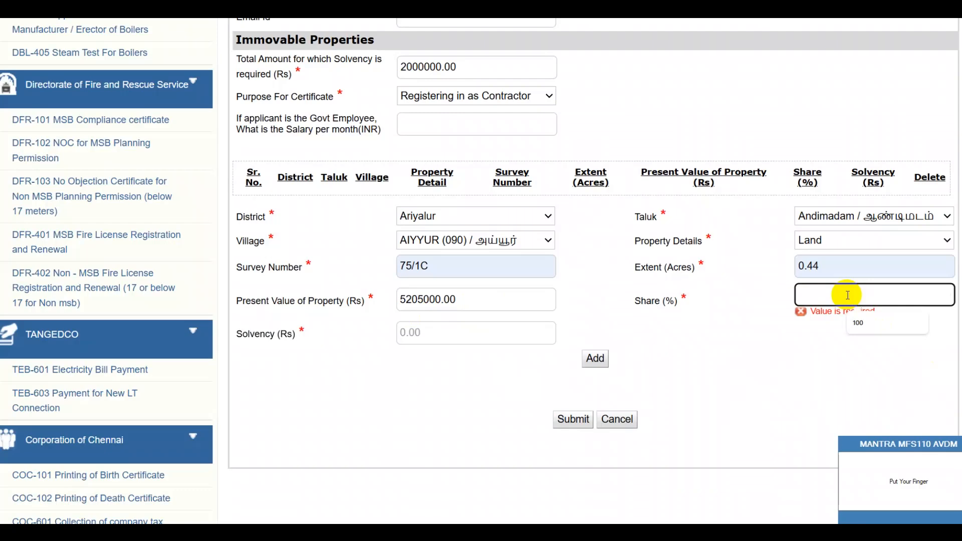
{"action": "type", "text": "50"}
{"action": "left_click_drag", "start_coordinate": [814, 295], "coordinate": [797, 296]}
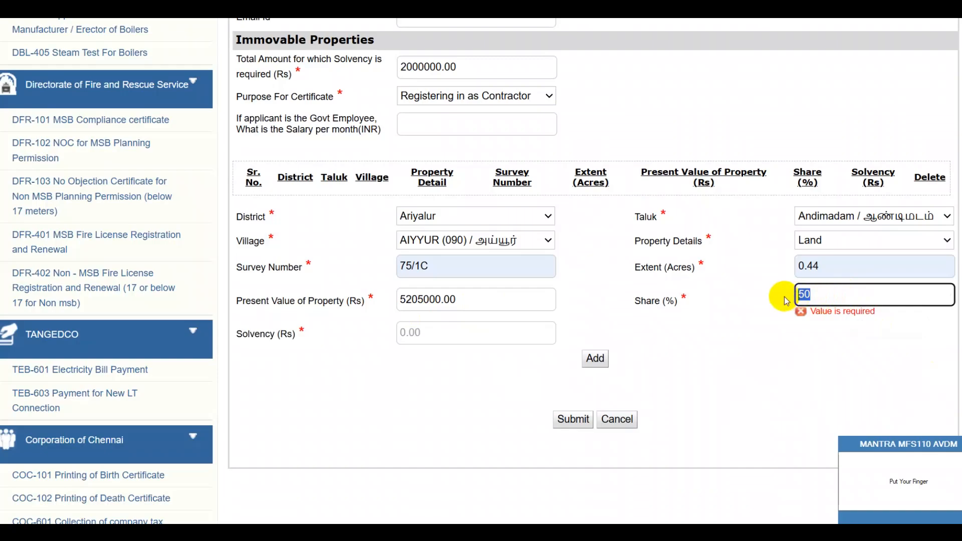
{"action": "type", "text": "100"}
{"action": "key", "text": "BackSpace"}
{"action": "key", "text": "BackSpace"}
{"action": "key", "text": "BackSpace"}
{"action": "left_click_drag", "start_coordinate": [827, 296], "coordinate": [749, 286]}
{"action": "key", "text": "BackSpace"}
{"action": "type", "text": "100"}
{"action": "left_click", "coordinate": [587, 359]}
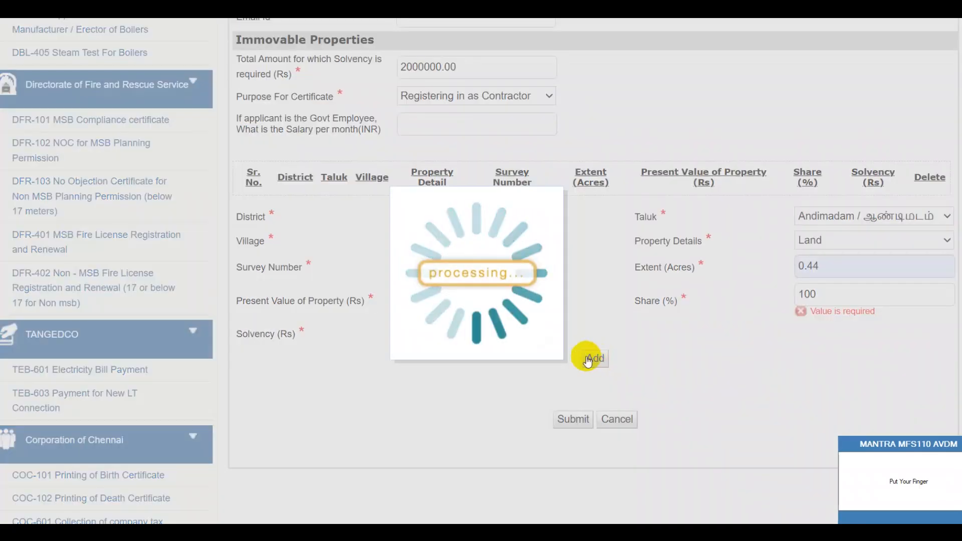
{"action": "left_click_drag", "start_coordinate": [402, 327], "coordinate": [453, 331]}
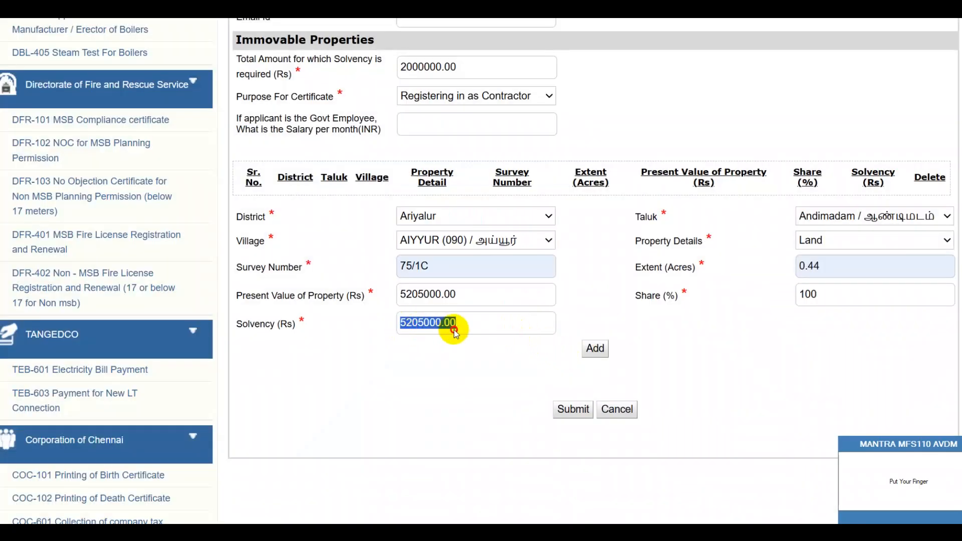
Set the property share to 50% and add the land record to the immovable properties table
{"action": "double_click", "coordinate": [814, 295]}
{"action": "type", "text": "50"}
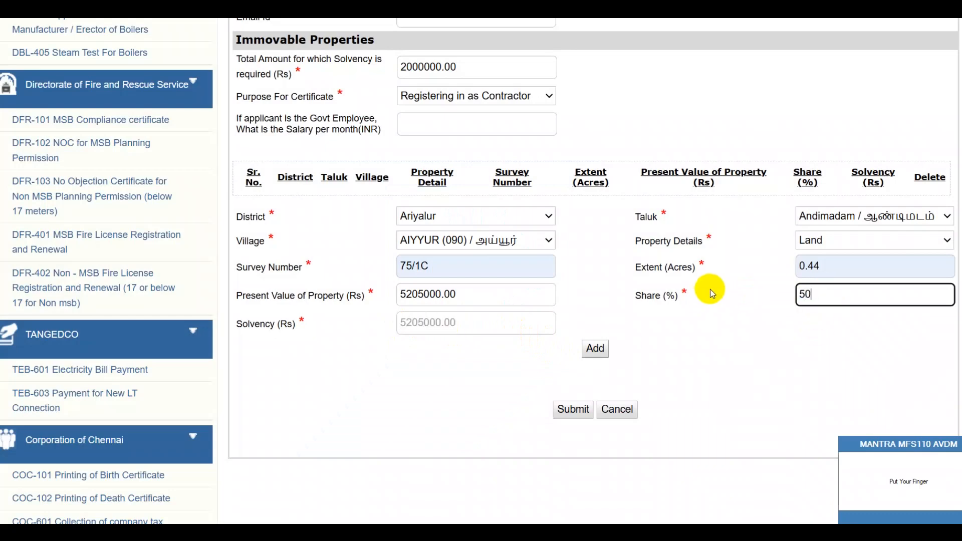
{"action": "left_click", "coordinate": [595, 348]}
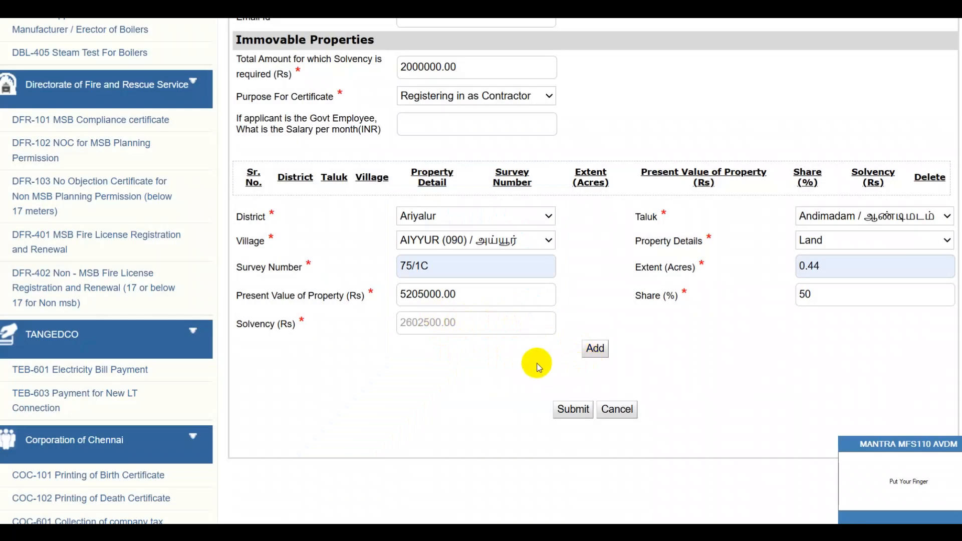
{"action": "left_click", "coordinate": [602, 355]}
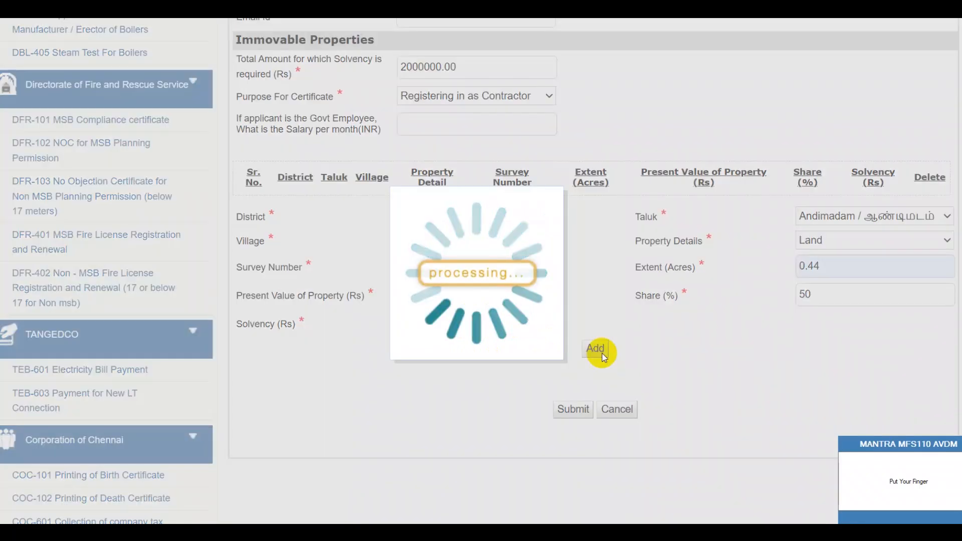
{"action": "left_click_drag", "start_coordinate": [270, 203], "coordinate": [921, 203]}
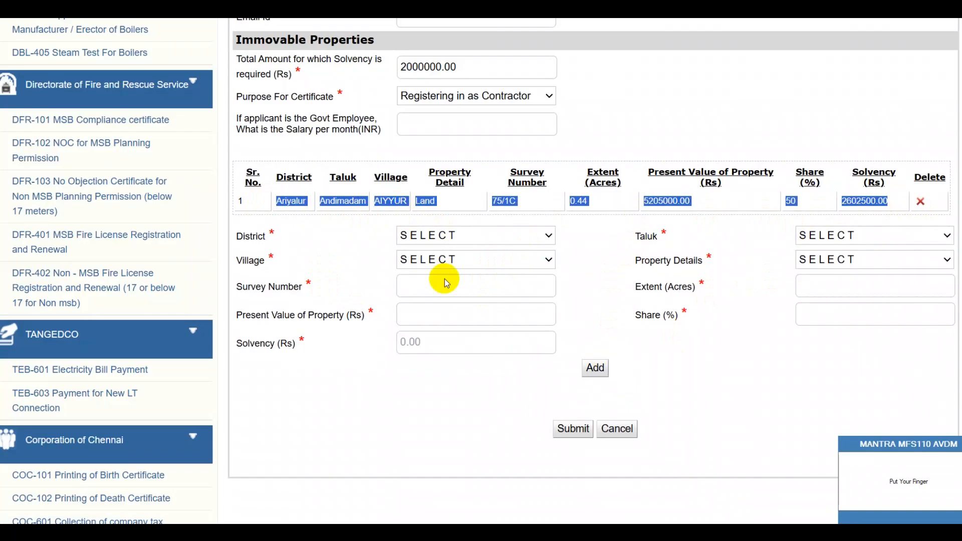
{"action": "left_click", "coordinate": [595, 318]}
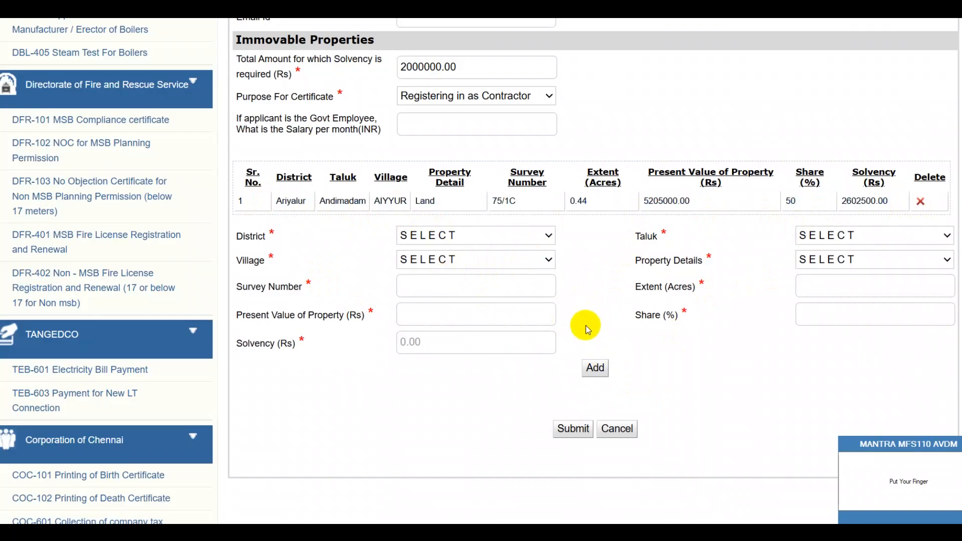
Submit the solvency certificate form and accept the notice about scanning original documents
{"action": "left_click", "coordinate": [573, 429]}
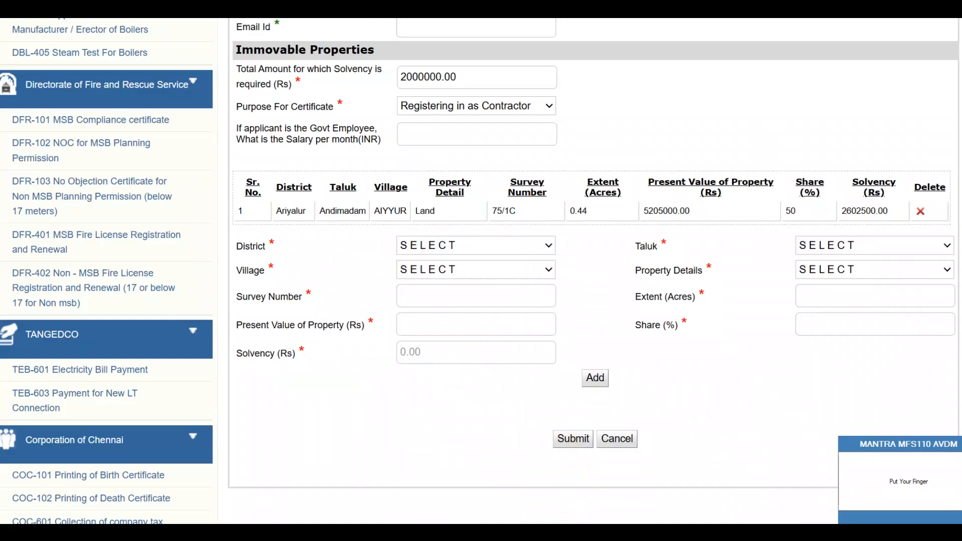
{"action": "left_click", "coordinate": [574, 346]}
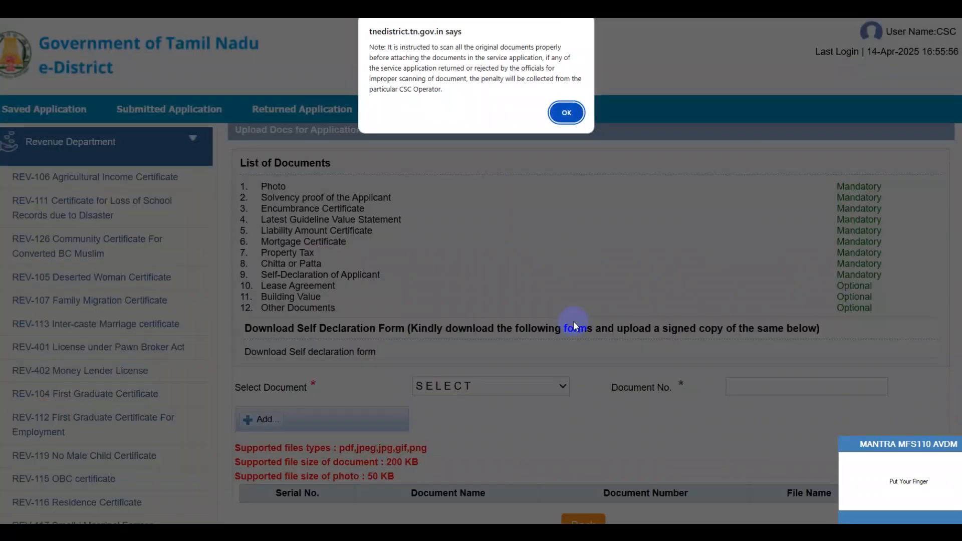
{"action": "left_click", "coordinate": [567, 113]}
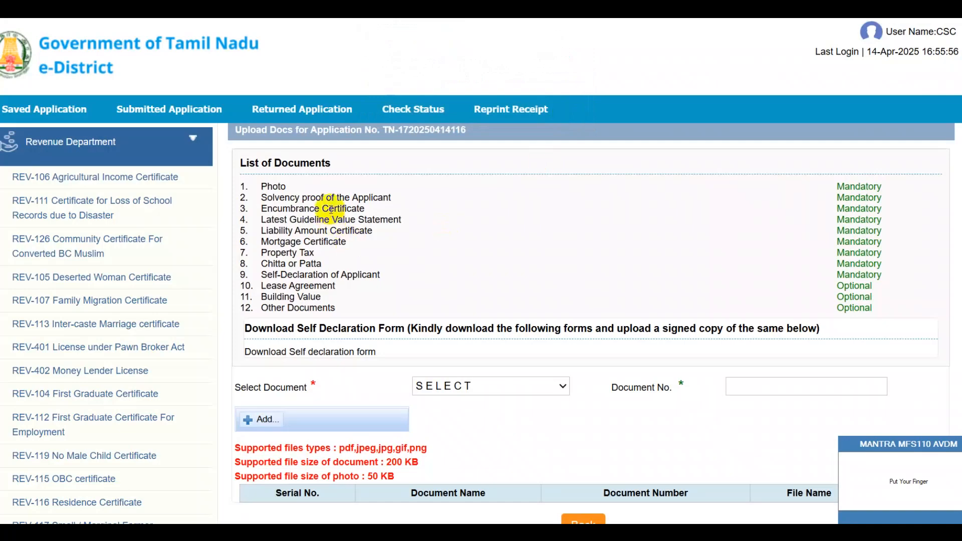
Review the list of documents, checking which are mandatory from Photo through Latest Guideline Value Statement
{"action": "left_click_drag", "start_coordinate": [261, 186], "coordinate": [883, 186]}
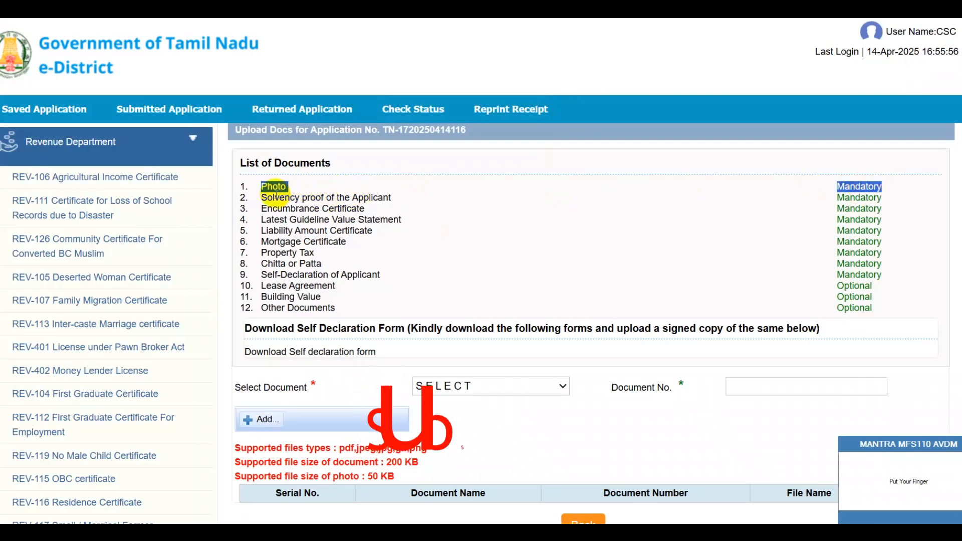
{"action": "left_click_drag", "start_coordinate": [242, 198], "coordinate": [428, 203]}
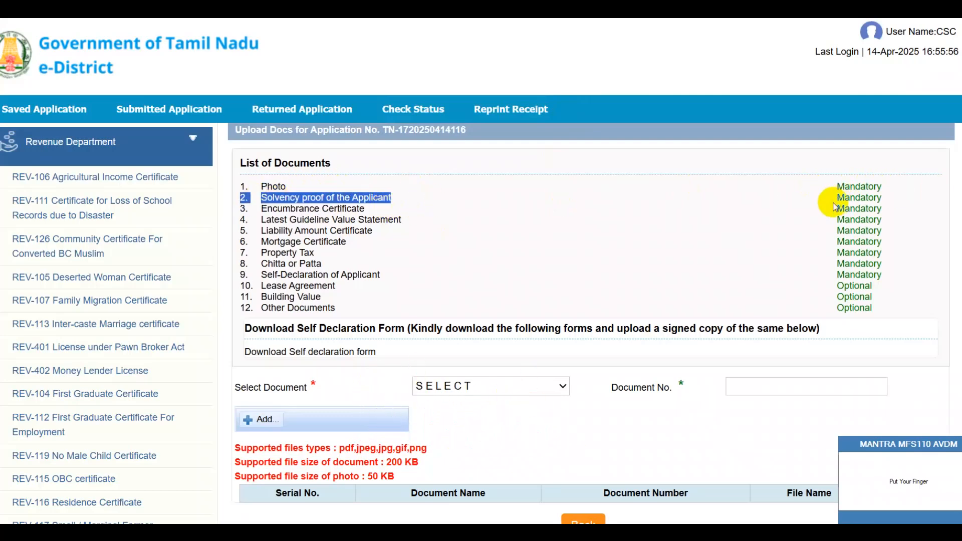
{"action": "left_click_drag", "start_coordinate": [839, 197], "coordinate": [889, 202]}
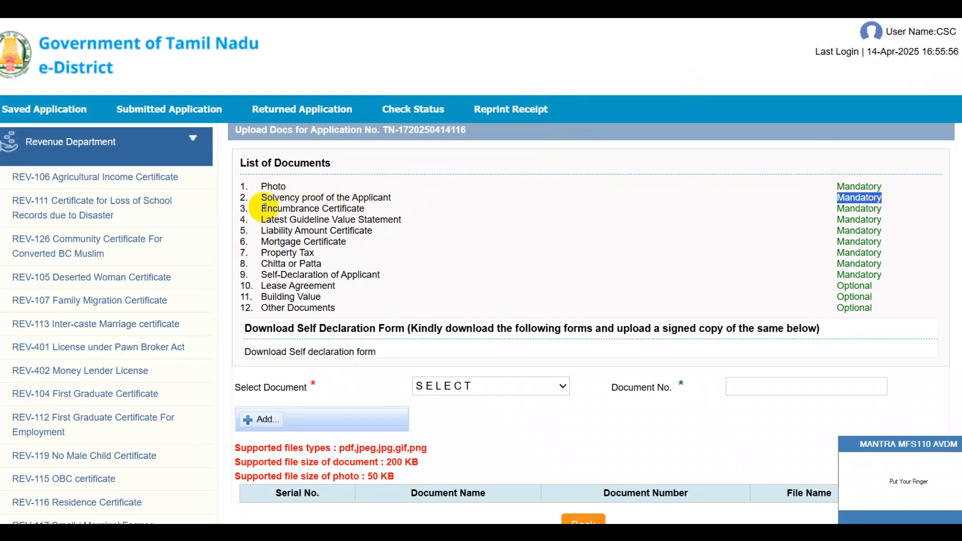
{"action": "left_click_drag", "start_coordinate": [261, 208], "coordinate": [369, 213]}
{"action": "left_click", "coordinate": [368, 212]}
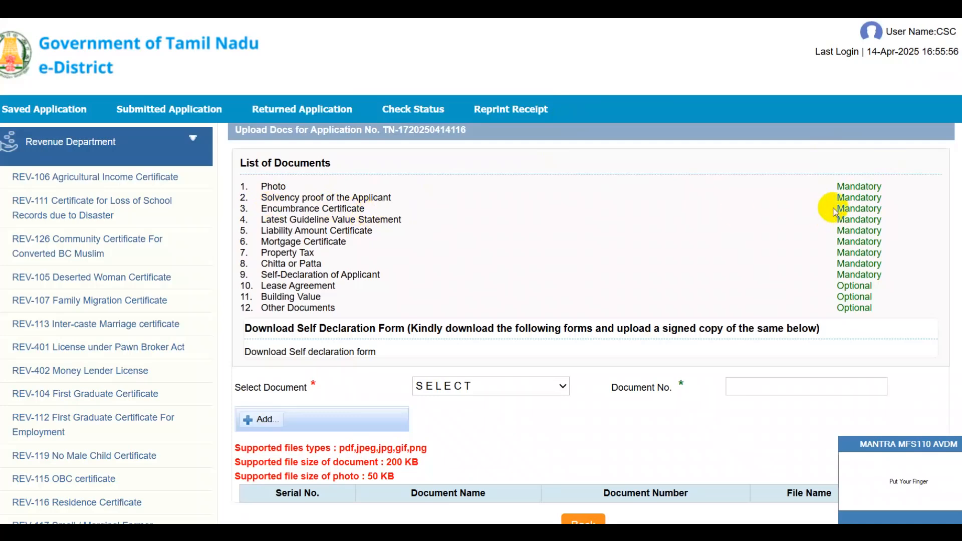
{"action": "double_click", "coordinate": [851, 209]}
{"action": "left_click_drag", "start_coordinate": [242, 219], "coordinate": [400, 219]}
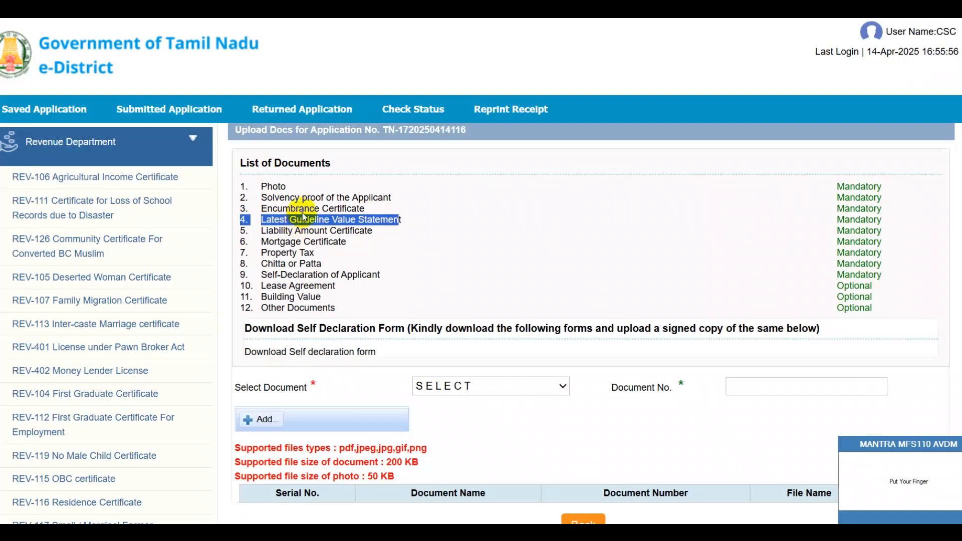
{"action": "left_click", "coordinate": [453, 262]}
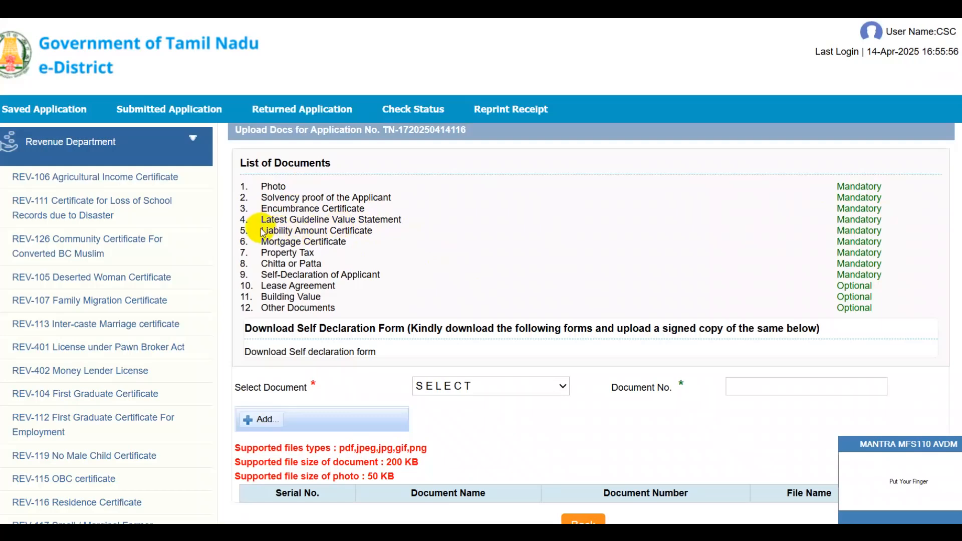
Review the required documents from Liability Amount Certificate through Self-Declaration of Applicant in the list of documents
{"action": "left_click_drag", "start_coordinate": [253, 233], "coordinate": [392, 243]}
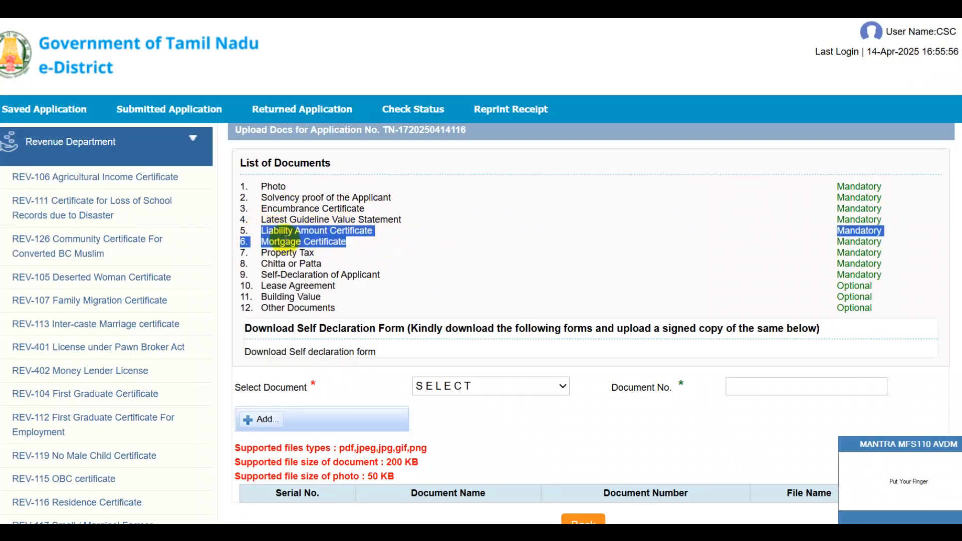
{"action": "left_click", "coordinate": [379, 257]}
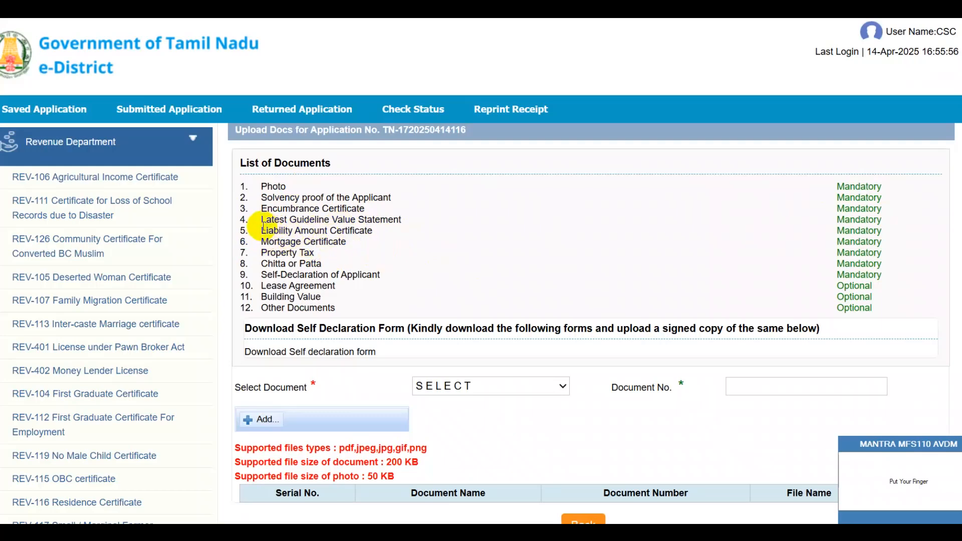
{"action": "left_click_drag", "start_coordinate": [259, 228], "coordinate": [356, 244]}
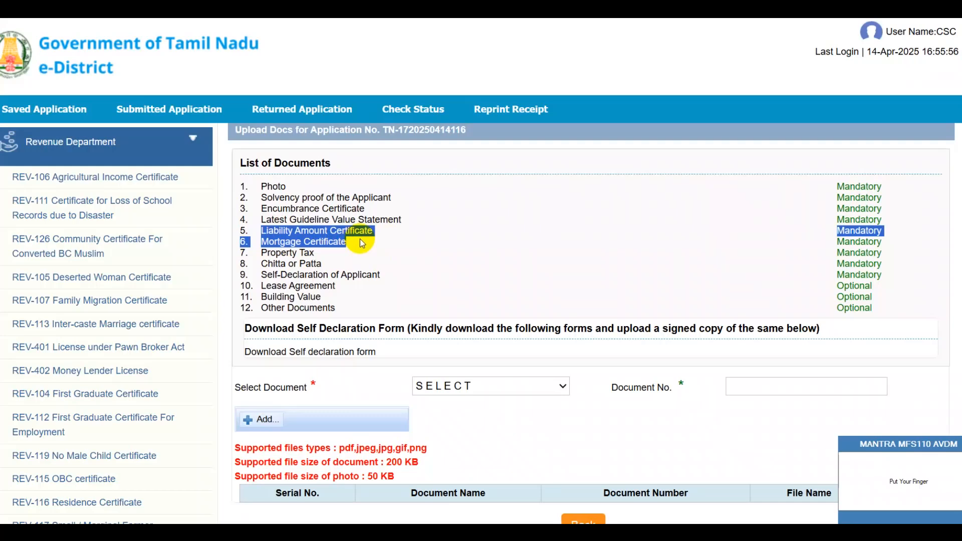
{"action": "left_click", "coordinate": [361, 243]}
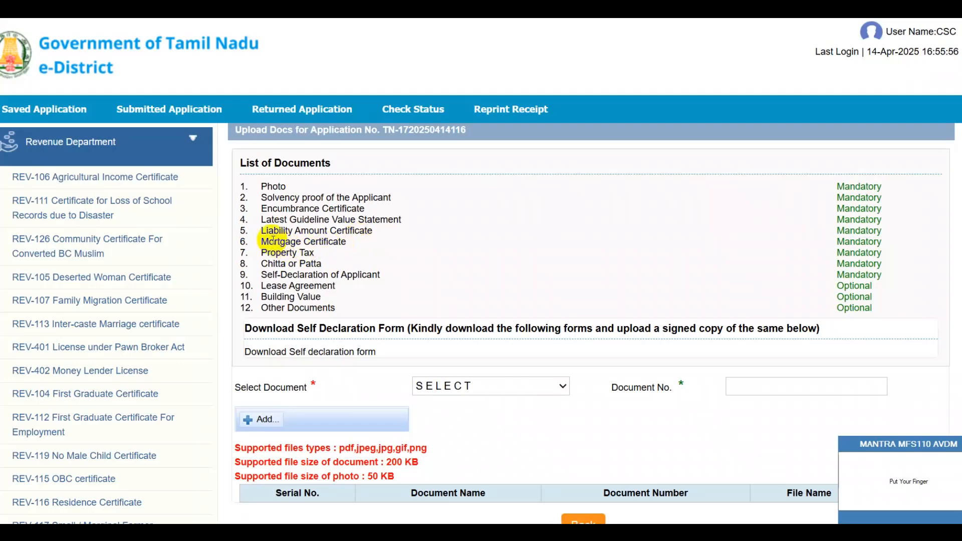
{"action": "left_click_drag", "start_coordinate": [263, 253], "coordinate": [314, 253]}
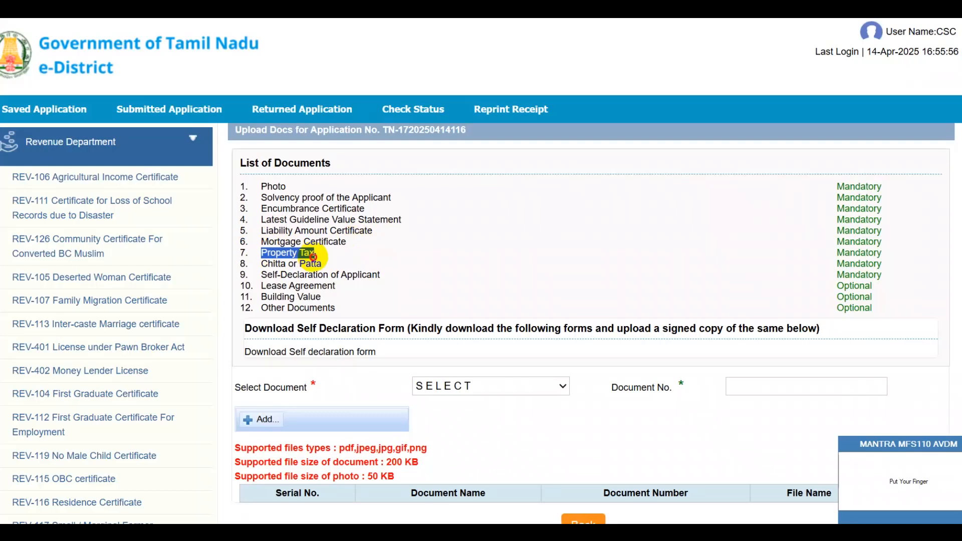
{"action": "left_click_drag", "start_coordinate": [260, 264], "coordinate": [361, 262]}
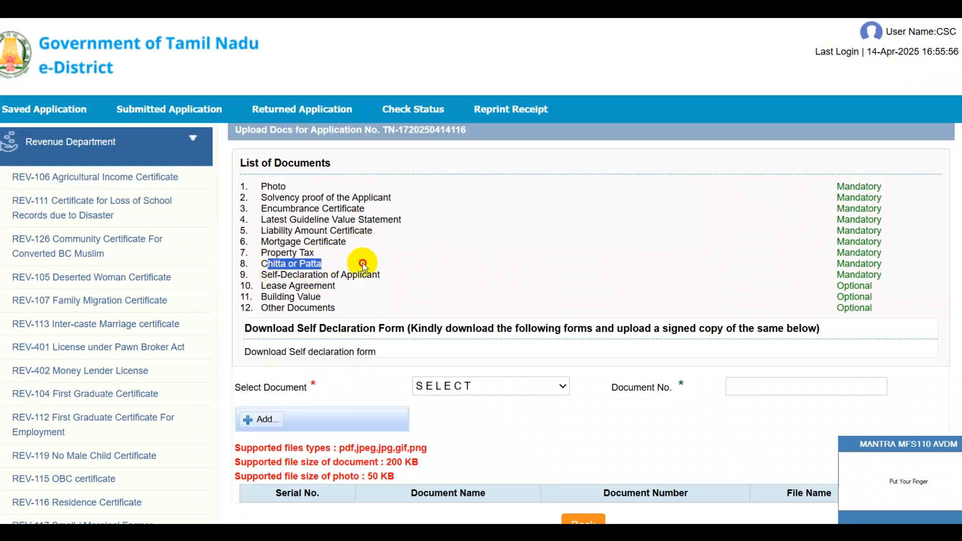
{"action": "left_click", "coordinate": [262, 273]}
{"action": "left_click_drag", "start_coordinate": [262, 273], "coordinate": [415, 279]}
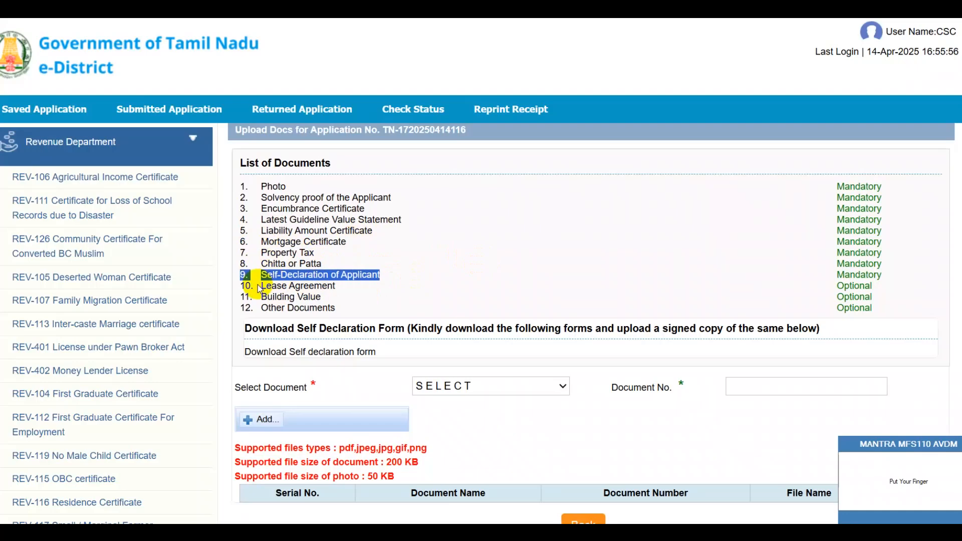
{"action": "left_click", "coordinate": [453, 261]}
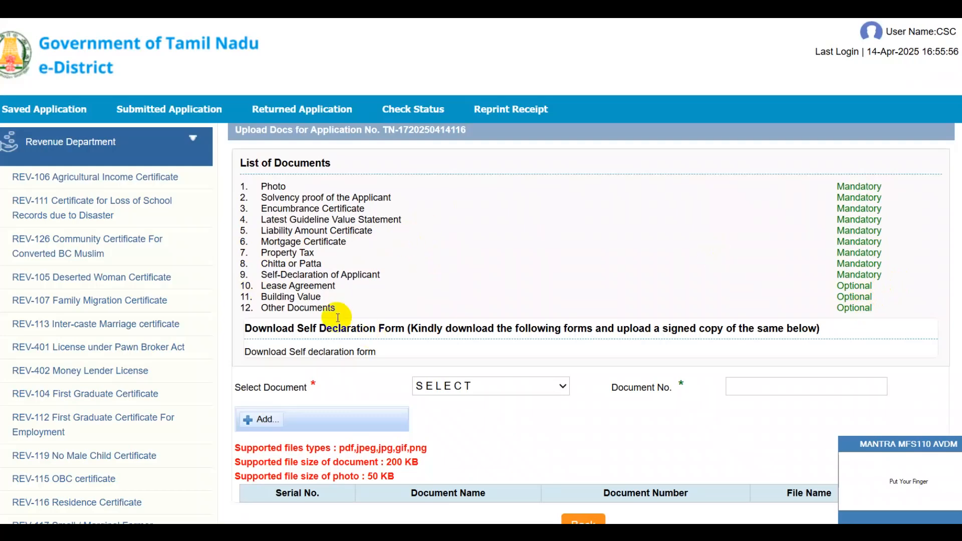
{"action": "left_click_drag", "start_coordinate": [262, 275], "coordinate": [377, 274]}
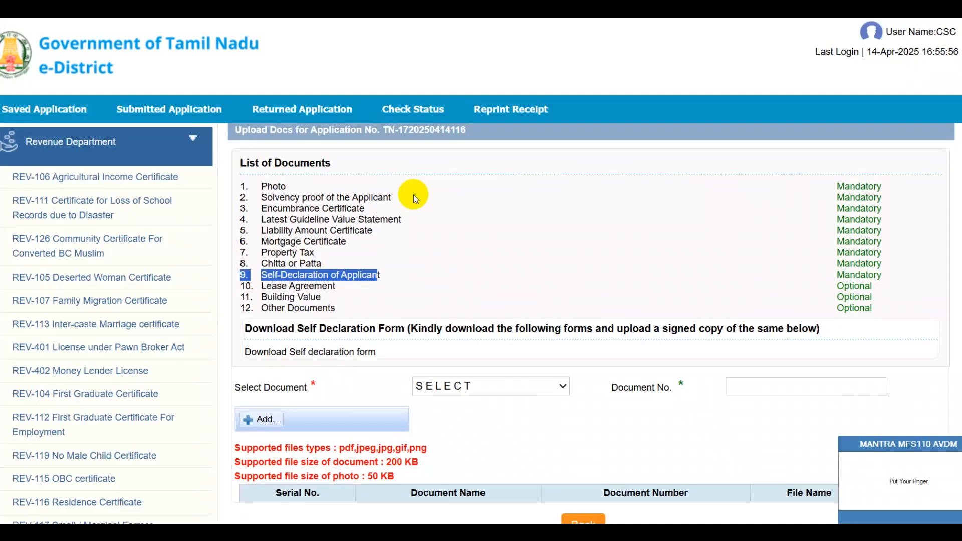
Search Google for "KAROVOOL" and open the Kalanjiyam TNTA home page at karuvoolam.tn.gov.in
{"action": "mouse_move", "coordinate": [616, 532]}
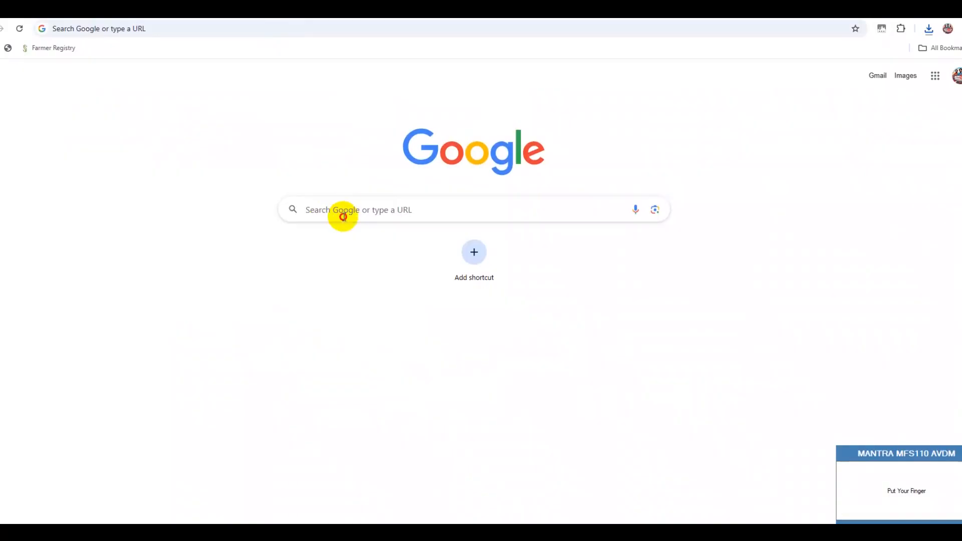
{"action": "left_click", "coordinate": [343, 210]}
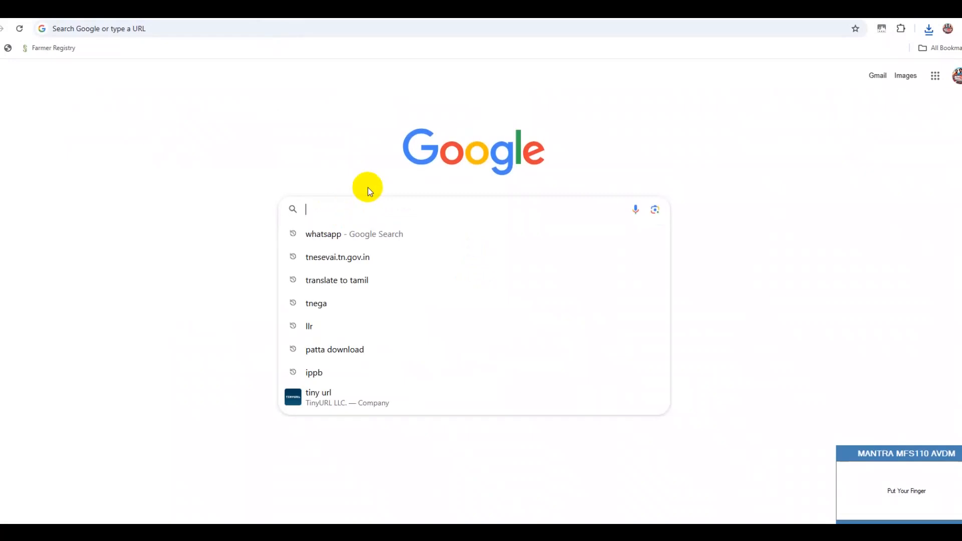
{"action": "type", "text": "KAR"}
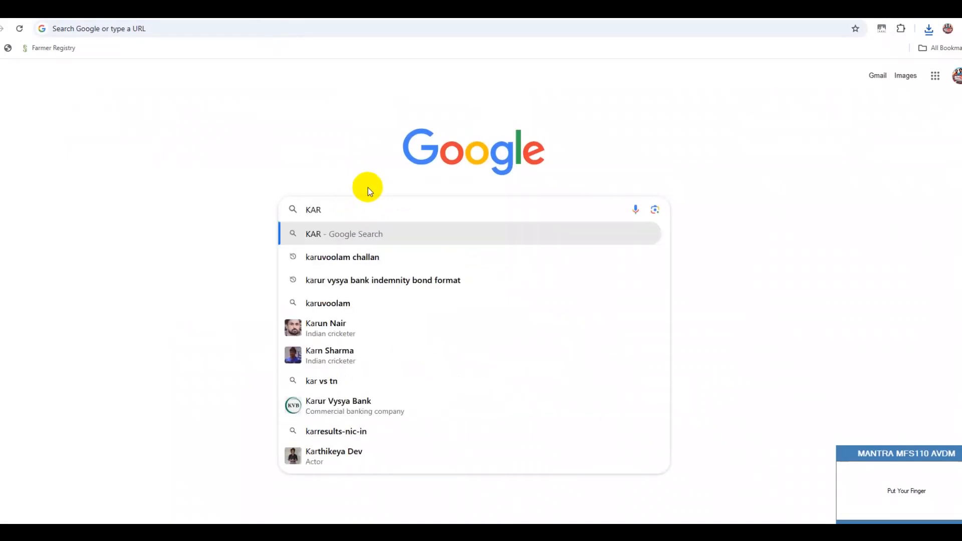
{"action": "type", "text": "OVOOL"}
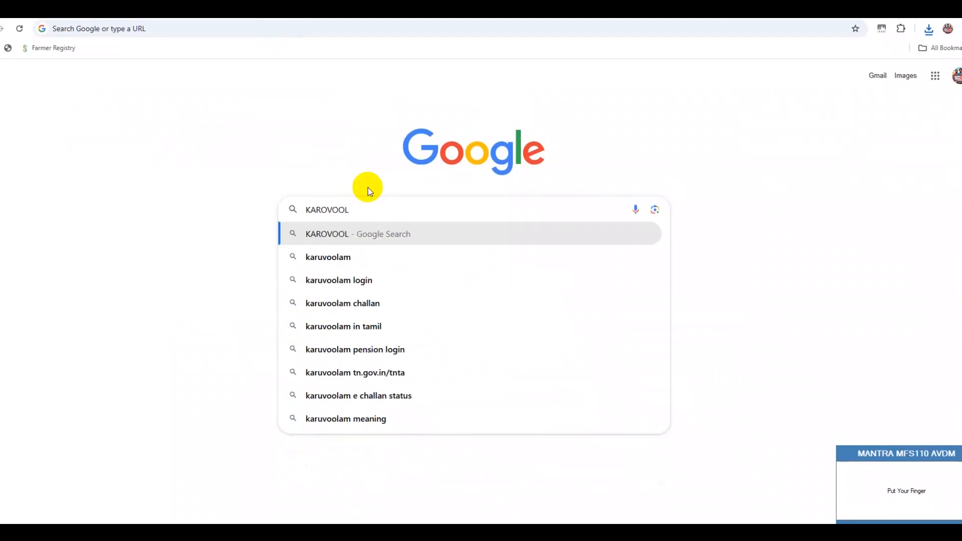
{"action": "key", "text": "Return"}
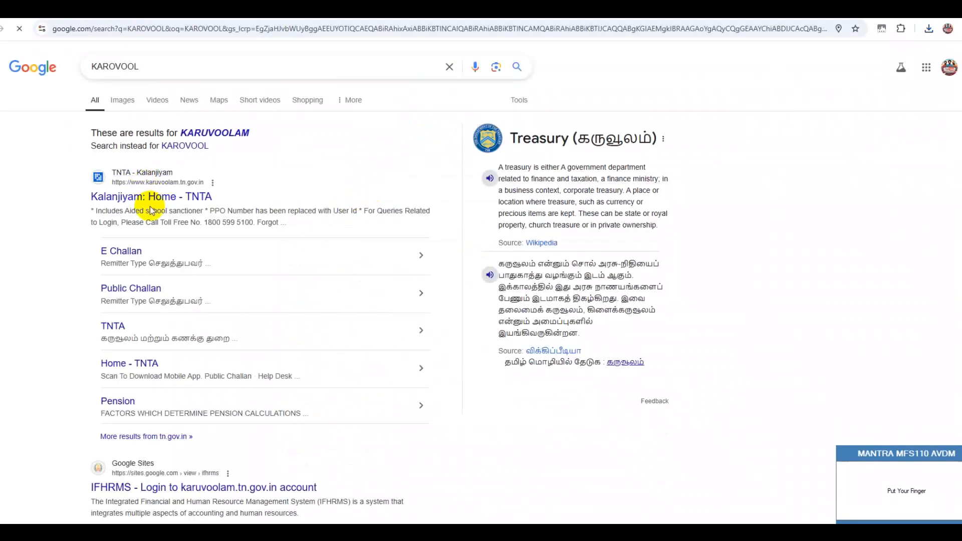
{"action": "left_click", "coordinate": [154, 193]}
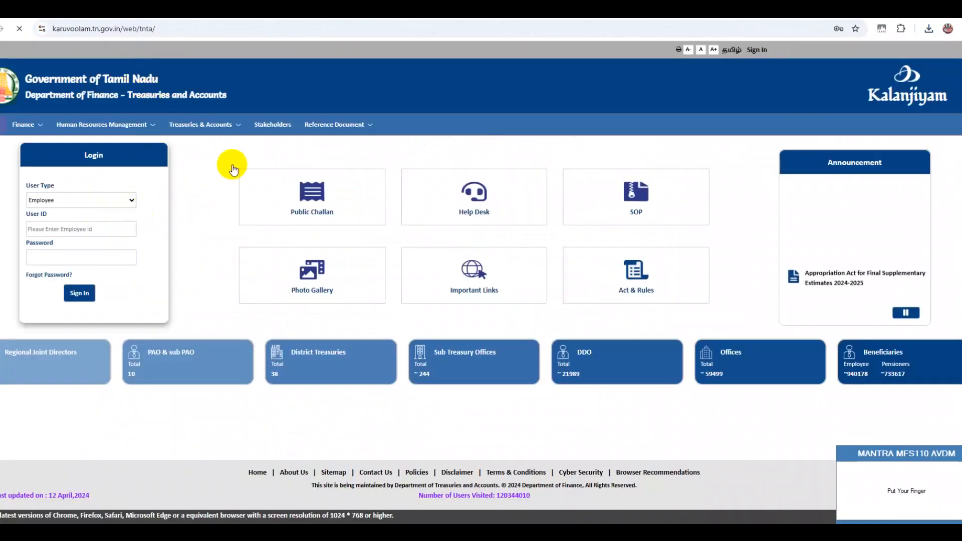
Open the Public Challan form on the Treasuries and Accounts site
{"action": "mouse_move", "coordinate": [84, 123]}
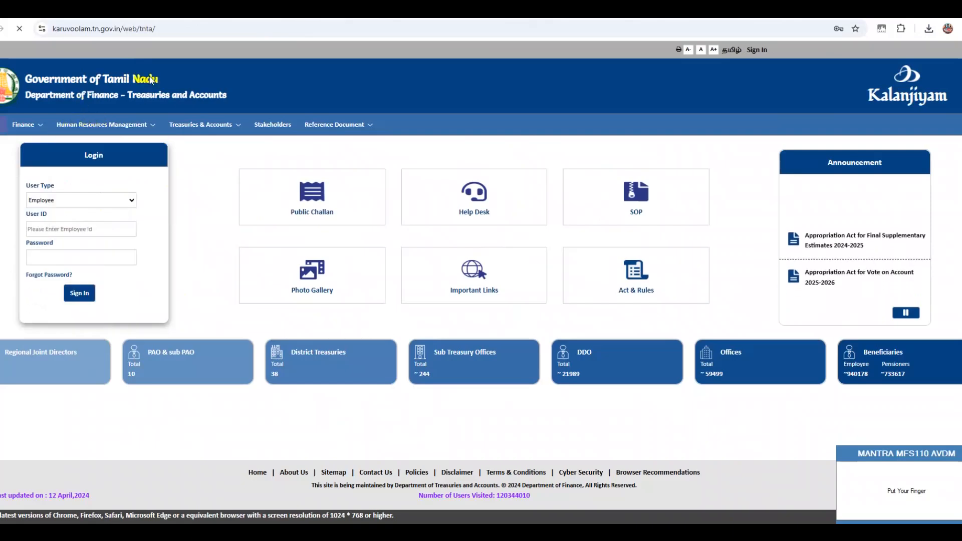
{"action": "mouse_move", "coordinate": [30, 124]}
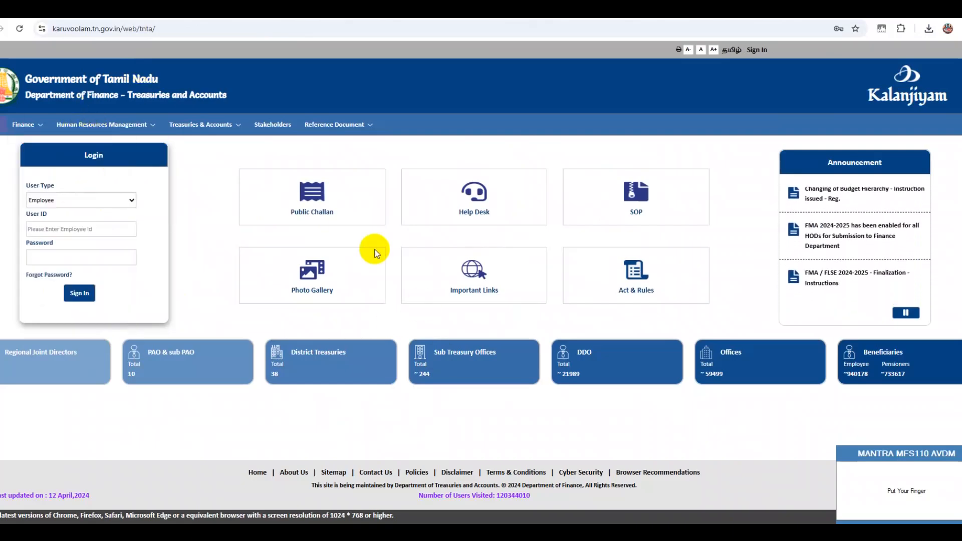
{"action": "left_click", "coordinate": [315, 202]}
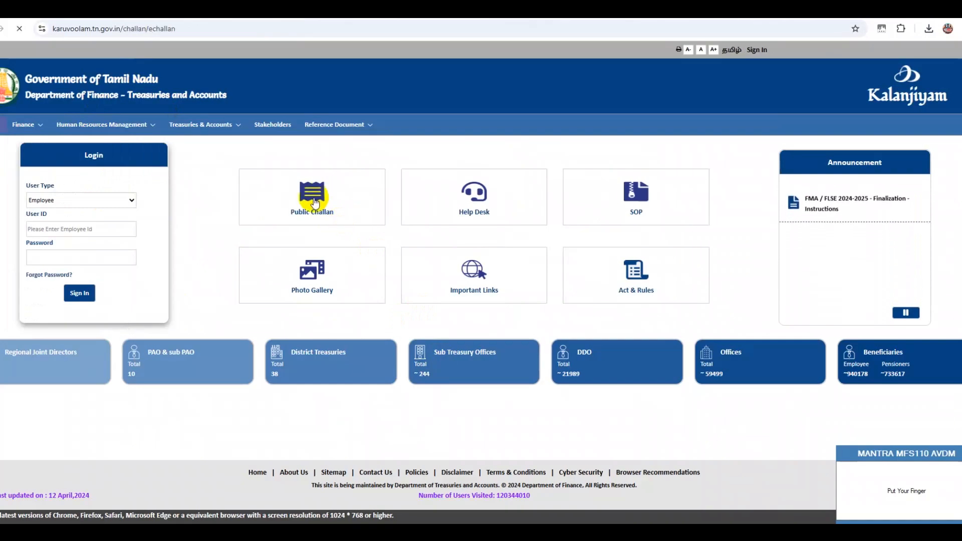
Enter the remitter's name and pincode in the challan's remitter details
{"action": "scroll", "coordinate": [280, 165], "scroll_direction": "down", "scroll_amount": 3}
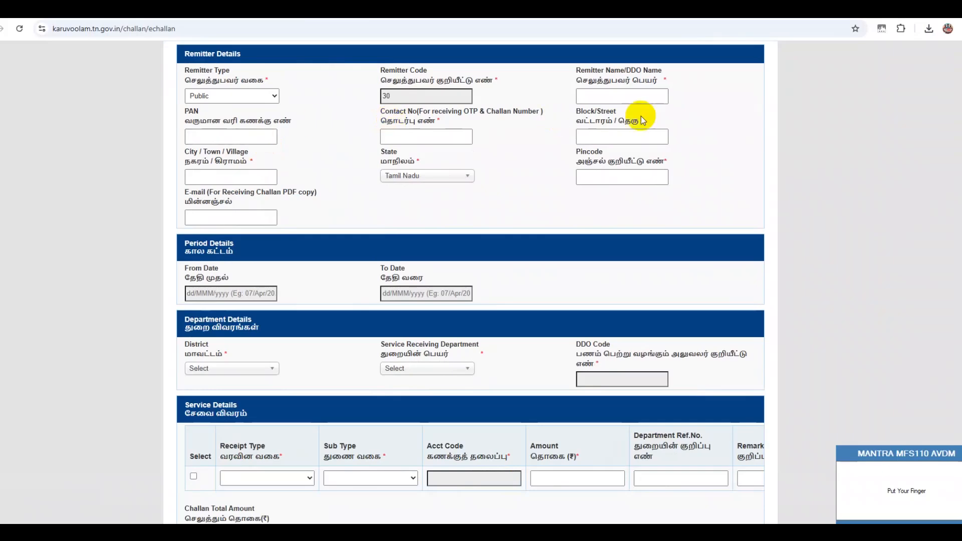
{"action": "left_click", "coordinate": [604, 97]}
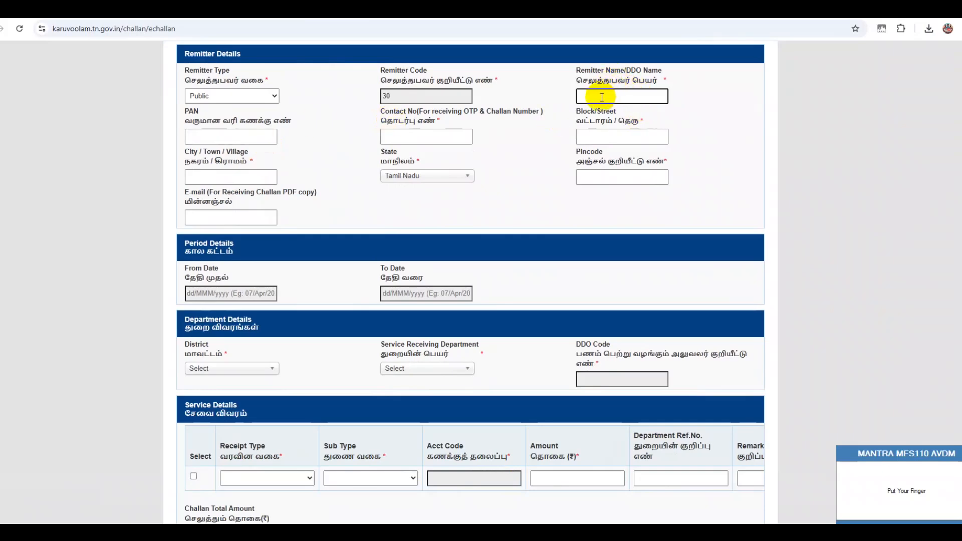
{"action": "type", "text": "SAM"}
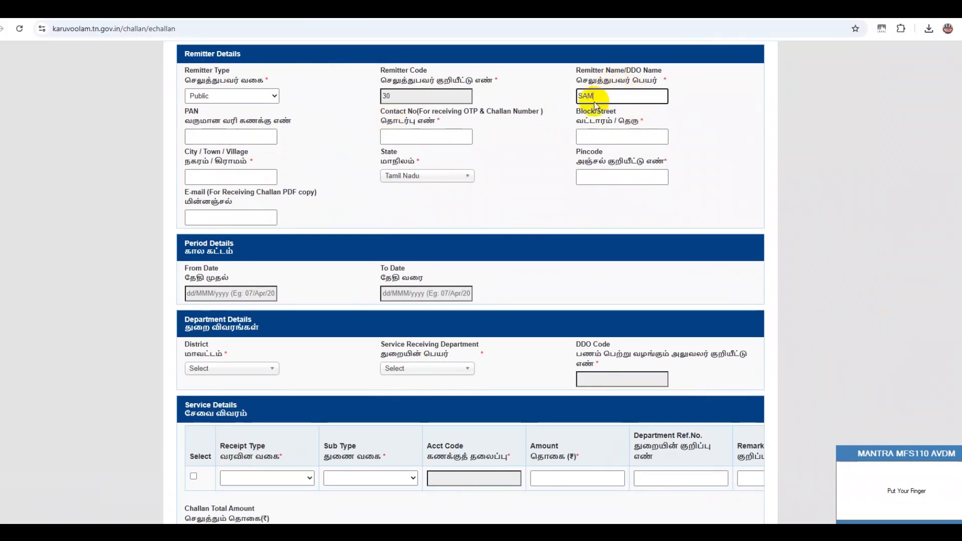
{"action": "left_click", "coordinate": [430, 134]}
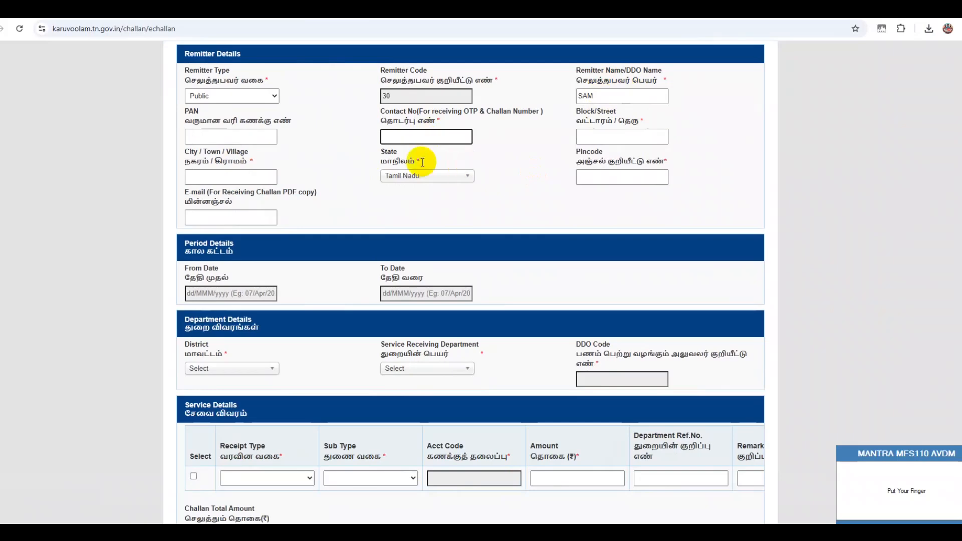
{"action": "left_click", "coordinate": [606, 180]}
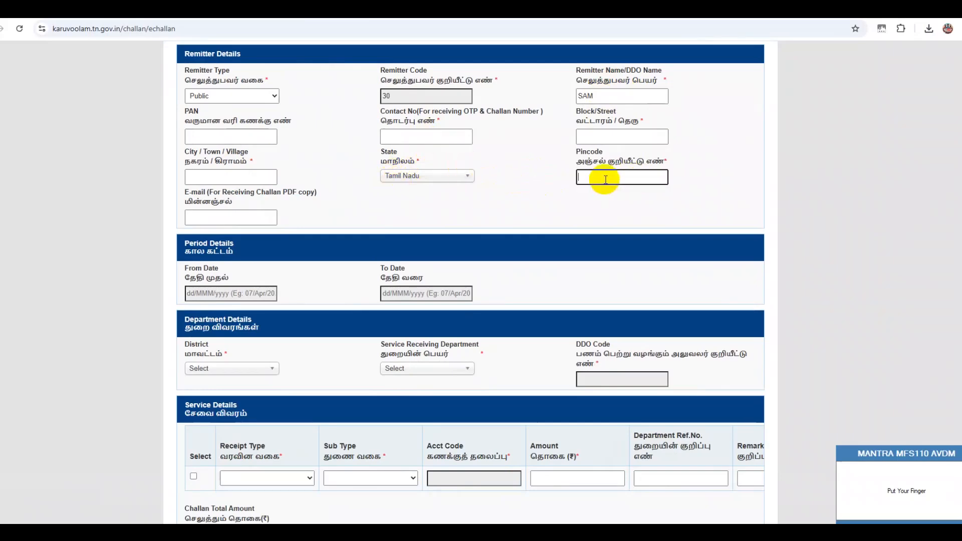
{"action": "type", "text": "63"}
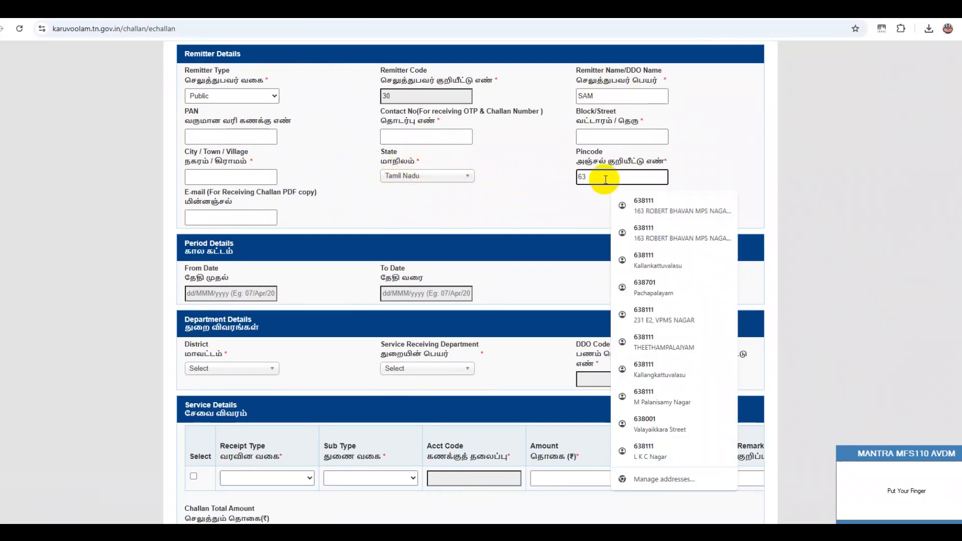
{"action": "type", "text": "8105"}
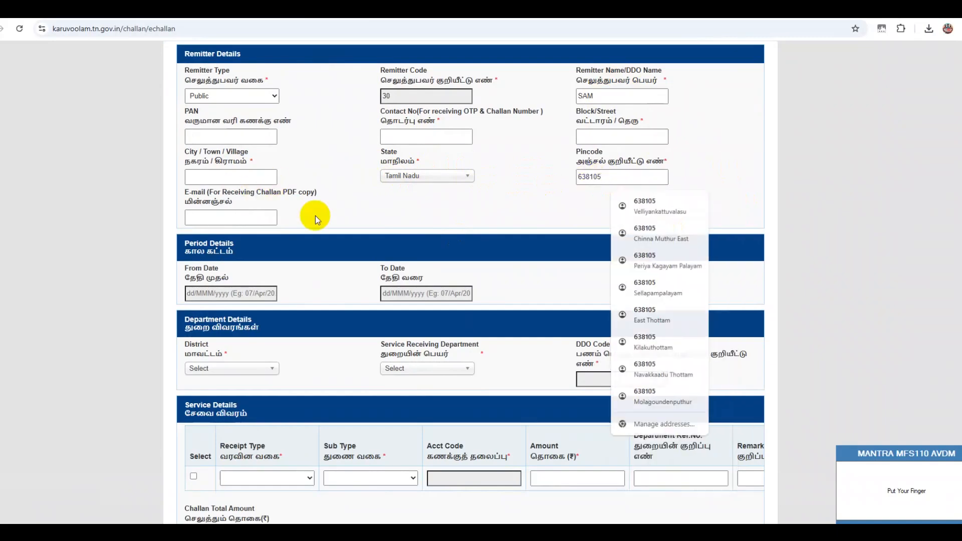
{"action": "left_click", "coordinate": [315, 216]}
Set the district in the challan's department details to TIRUPPUR
{"action": "scroll", "coordinate": [378, 191], "scroll_direction": "down", "scroll_amount": 3}
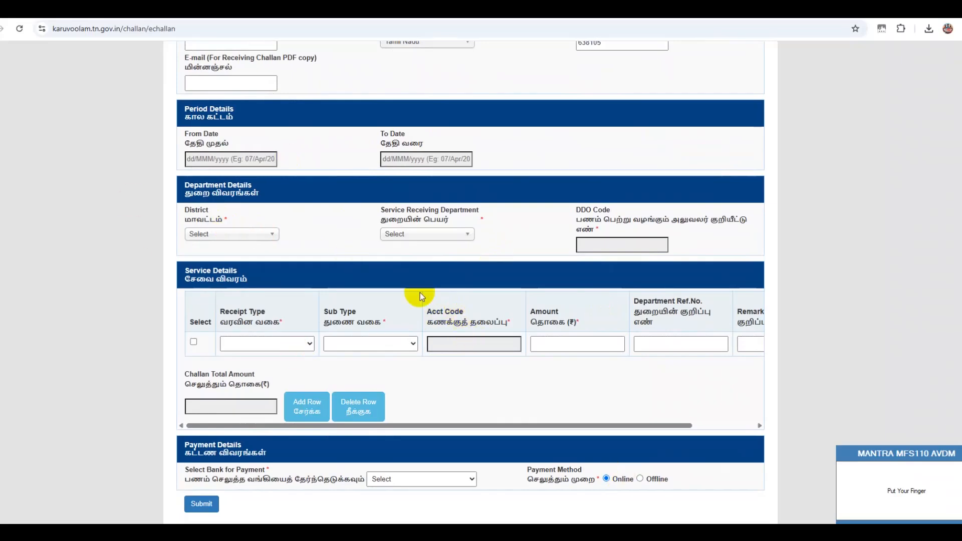
{"action": "left_click", "coordinate": [215, 233]}
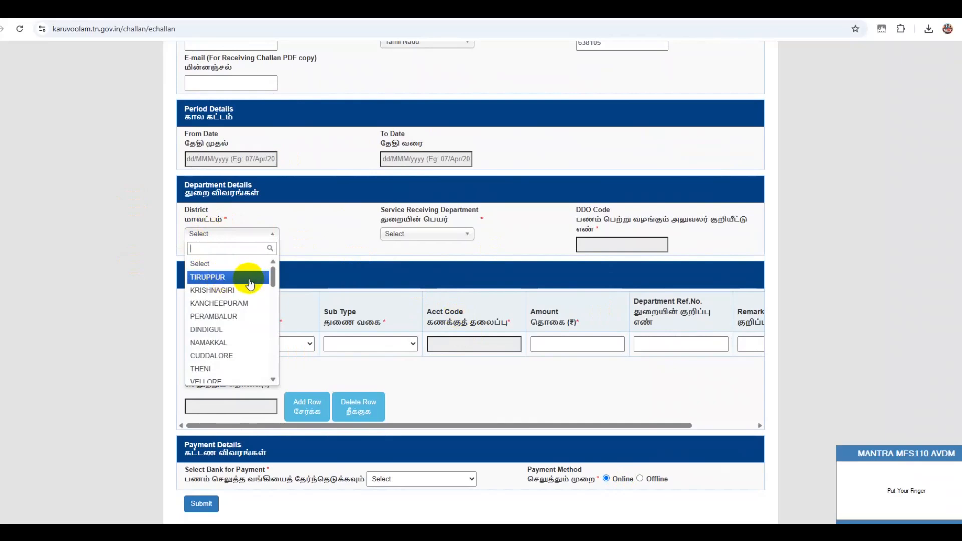
{"action": "scroll", "coordinate": [248, 338], "scroll_direction": "down", "scroll_amount": 3}
{"action": "scroll", "coordinate": [237, 327], "scroll_direction": "up", "scroll_amount": 5}
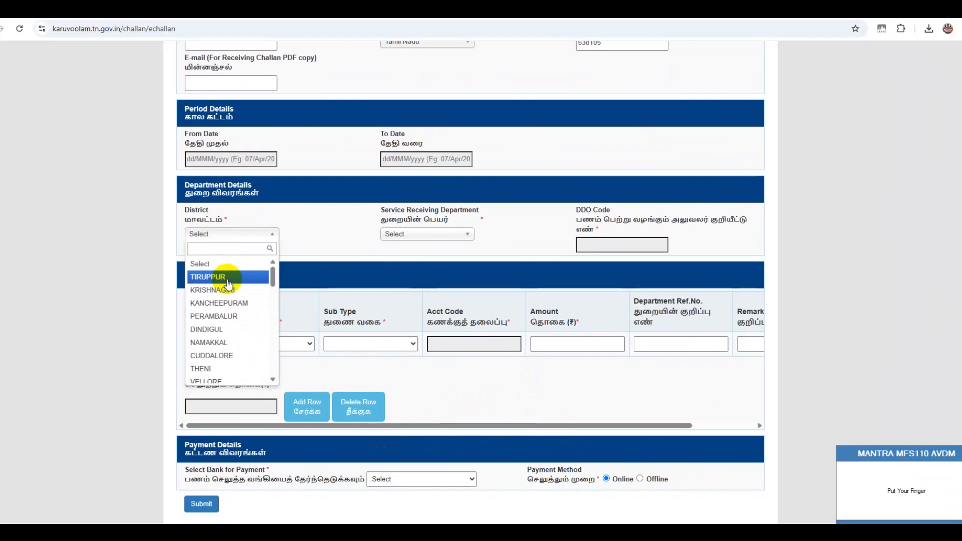
{"action": "left_click", "coordinate": [228, 278]}
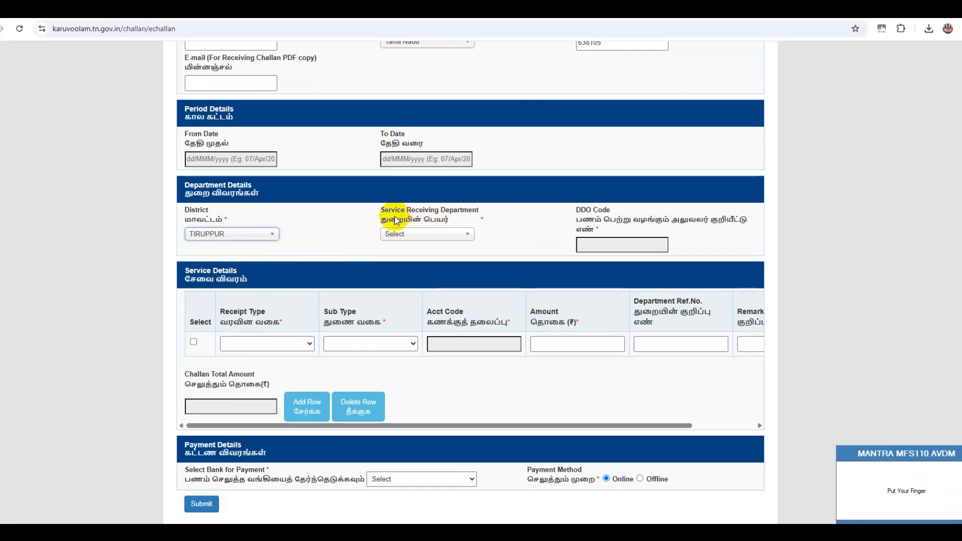
Search the service receiving departments for "REVENUE" and choose 04102 - Commissionerate of Revenue Administration
{"action": "left_click", "coordinate": [444, 235]}
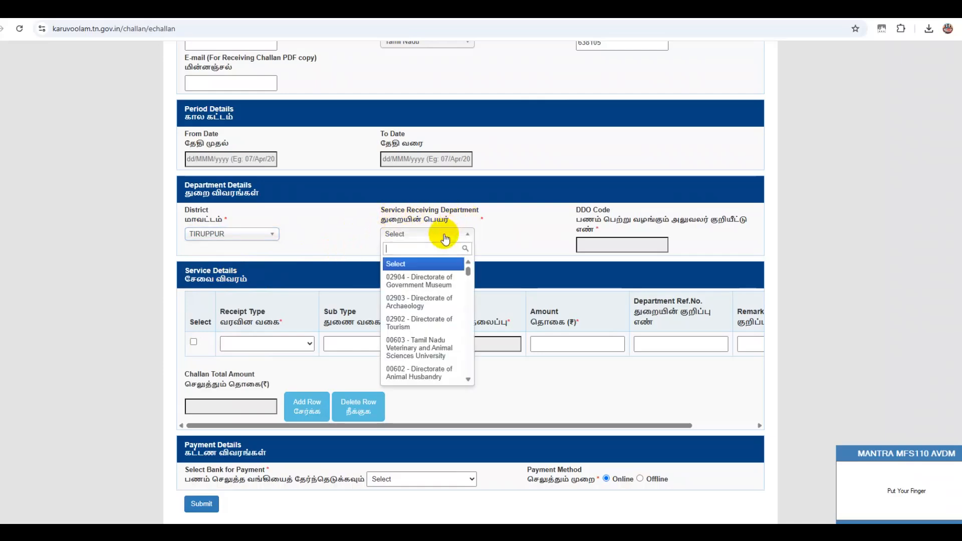
{"action": "type", "text": "REV"}
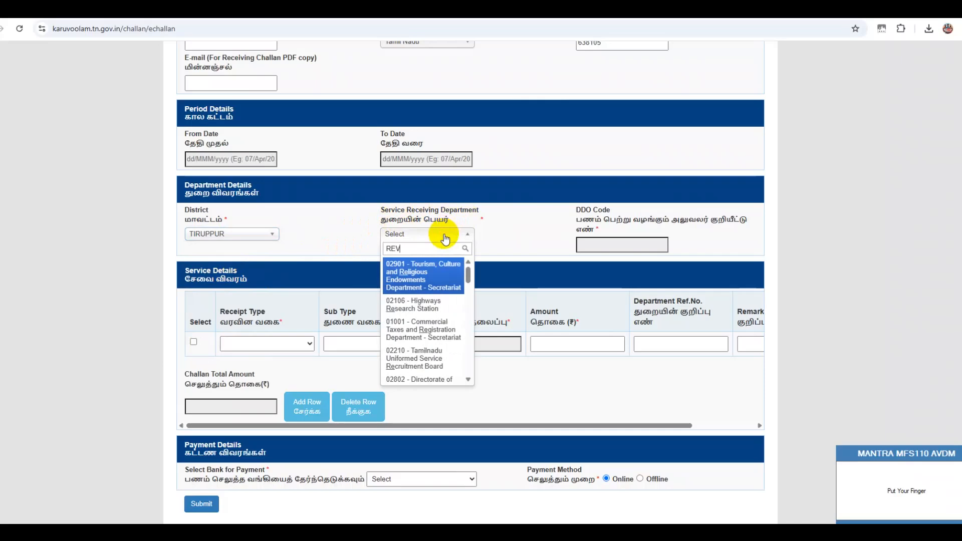
{"action": "type", "text": "ENUER"}
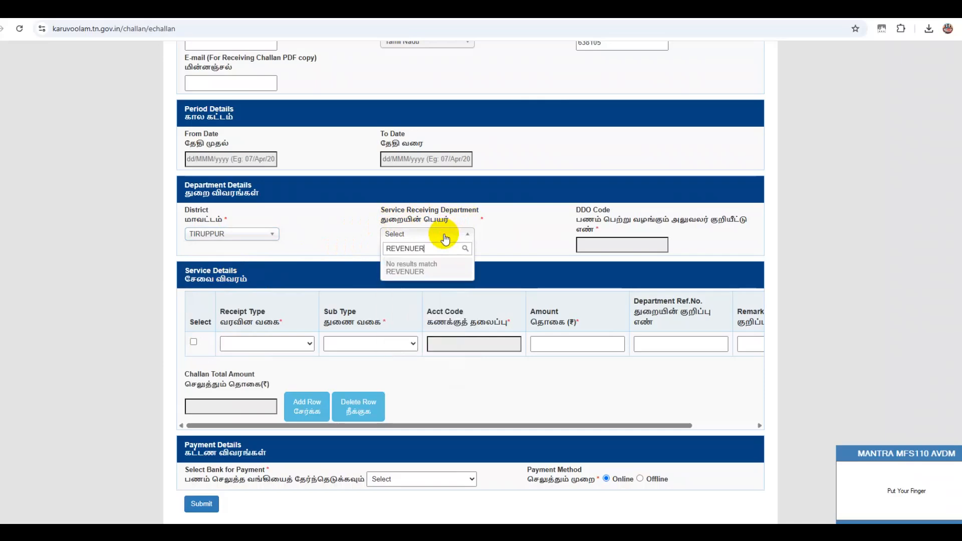
{"action": "key", "text": "BackSpace"}
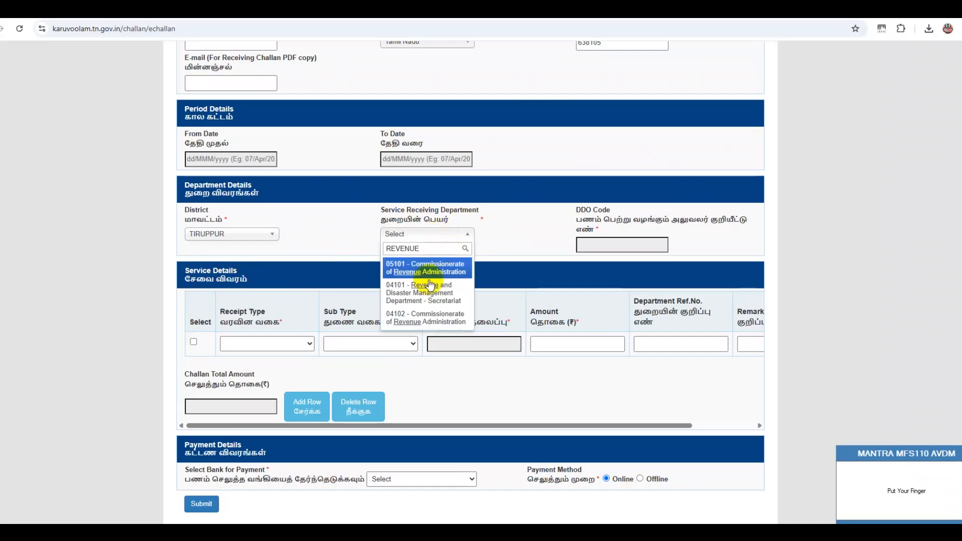
{"action": "left_click", "coordinate": [408, 321]}
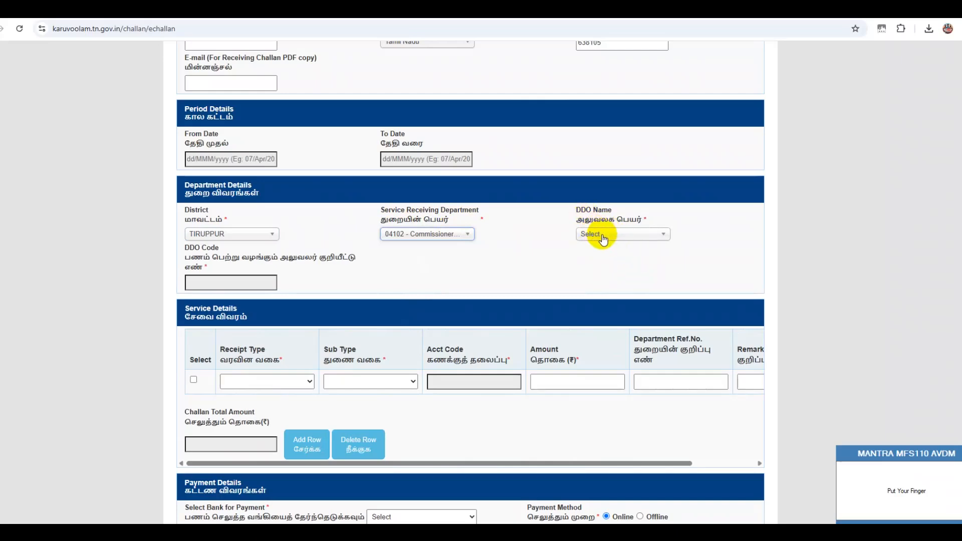
Search the DDO names for "TAHSILDAR" and choose 32020015-TAHSILDAR AVANASHI in the department details
{"action": "left_click", "coordinate": [603, 240]}
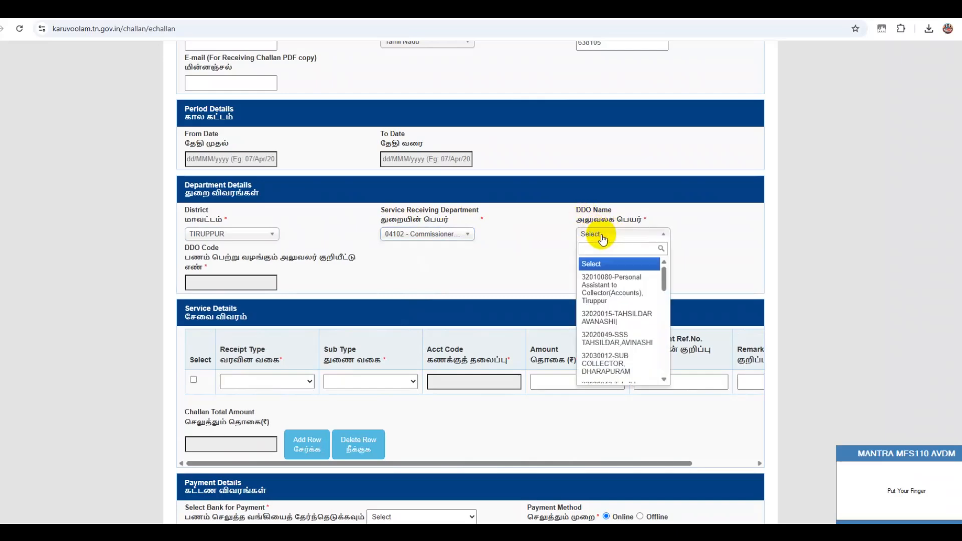
{"action": "type", "text": "TAH"}
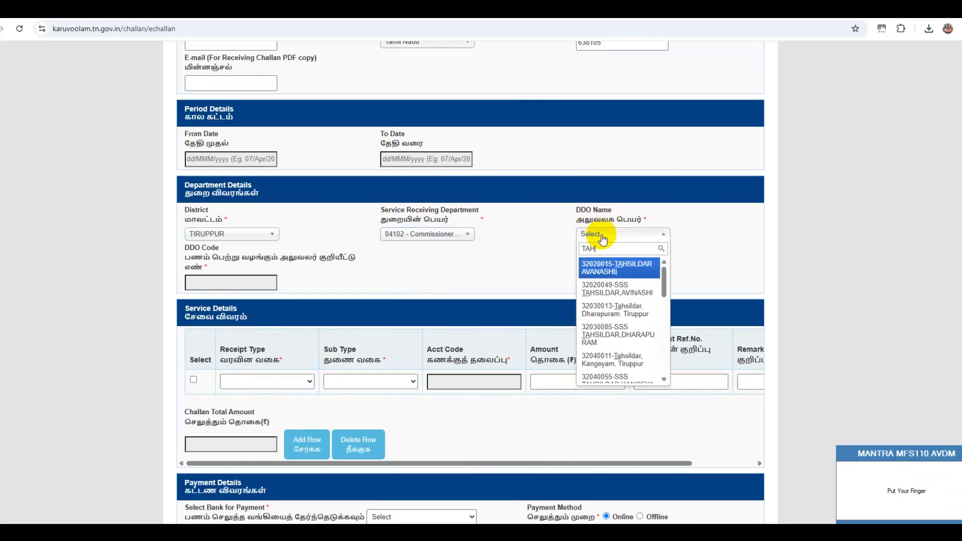
{"action": "type", "text": "SILDAR"}
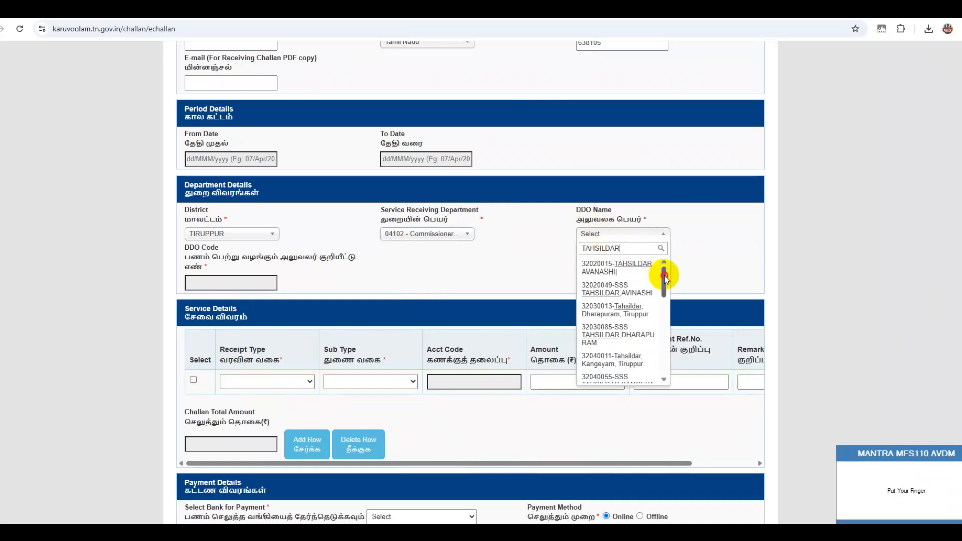
{"action": "left_click_drag", "start_coordinate": [662, 275], "coordinate": [661, 266]}
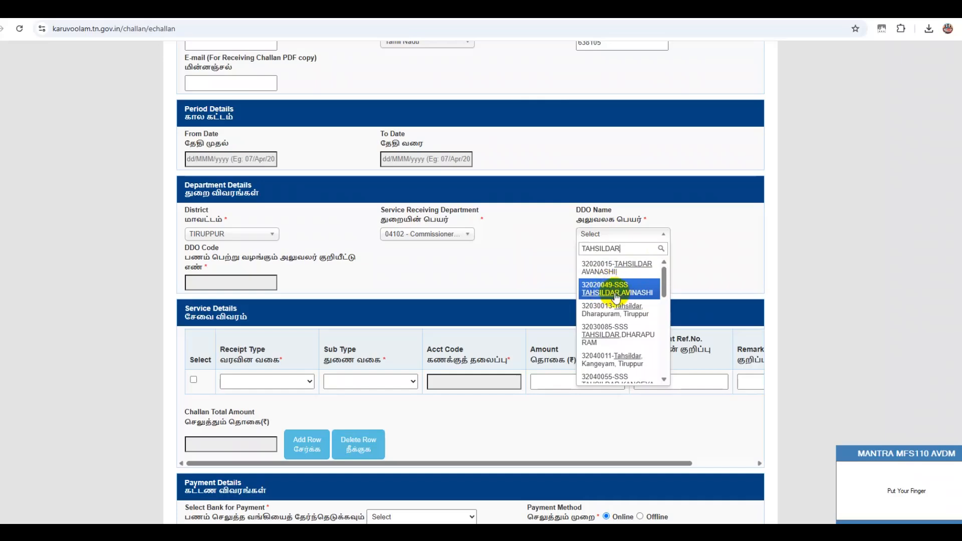
{"action": "left_click", "coordinate": [632, 271]}
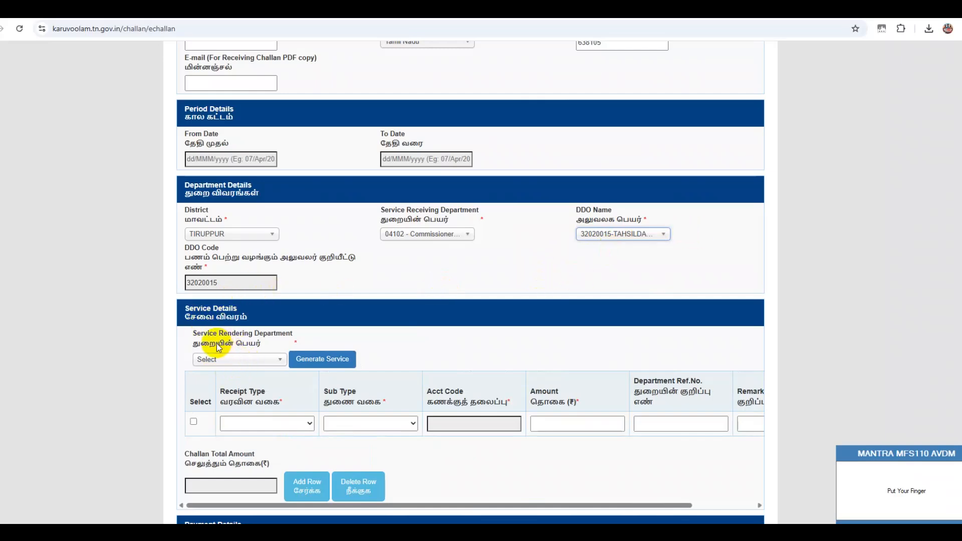
Set the service rendering department to 04102 - Commissionerate of Revenue Administration and generate its services
{"action": "left_click", "coordinate": [265, 360]}
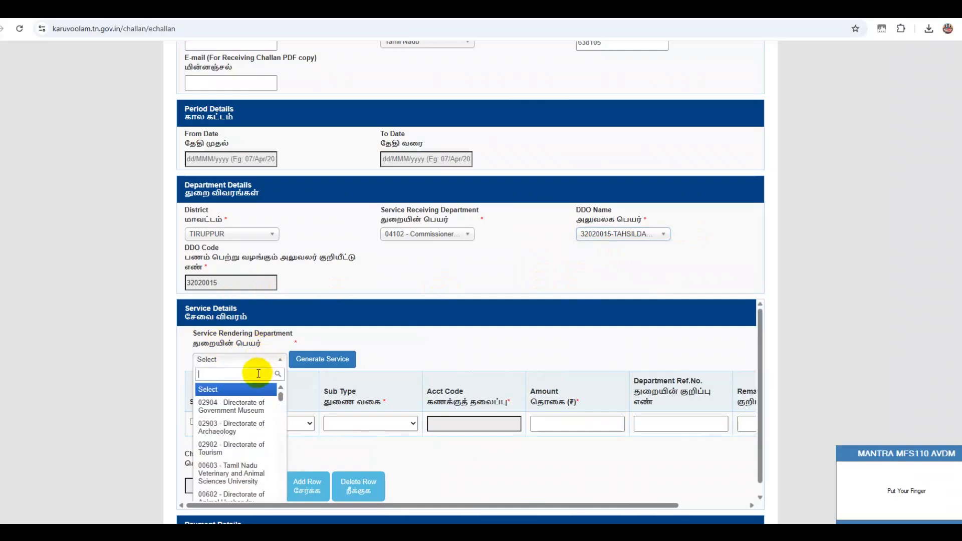
{"action": "type", "text": "04102"}
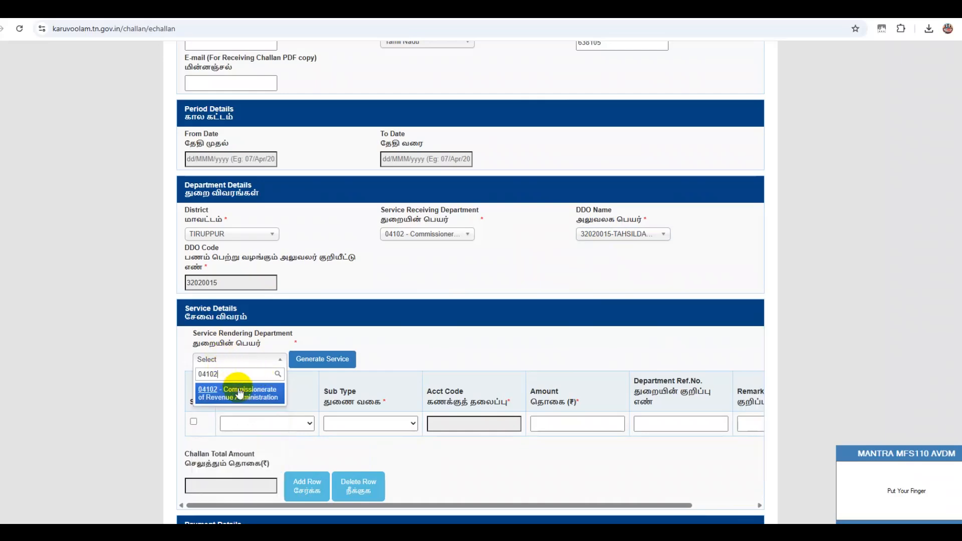
{"action": "left_click", "coordinate": [241, 392]}
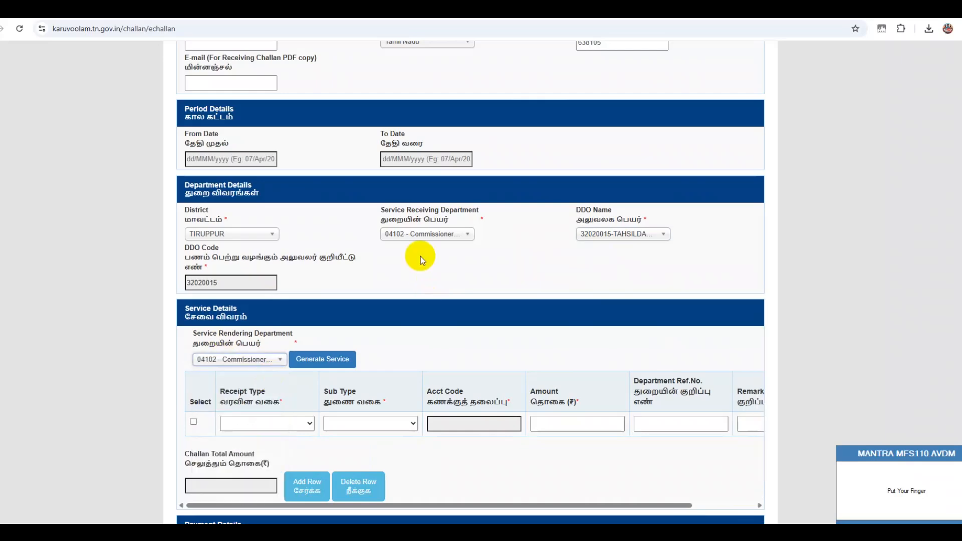
{"action": "left_click", "coordinate": [325, 357]}
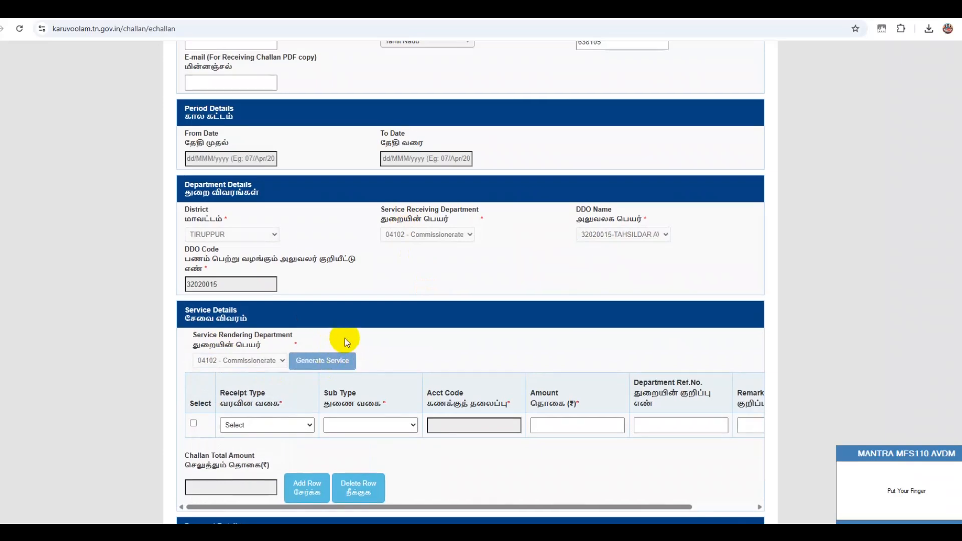
Tick the service row and fill it in with receipt type Receipts, the Miscellaneous Revenue sub type and an amount of 200000
{"action": "scroll", "coordinate": [181, 357], "scroll_direction": "down", "scroll_amount": 2}
{"action": "left_click", "coordinate": [194, 343]}
{"action": "left_click", "coordinate": [250, 345]}
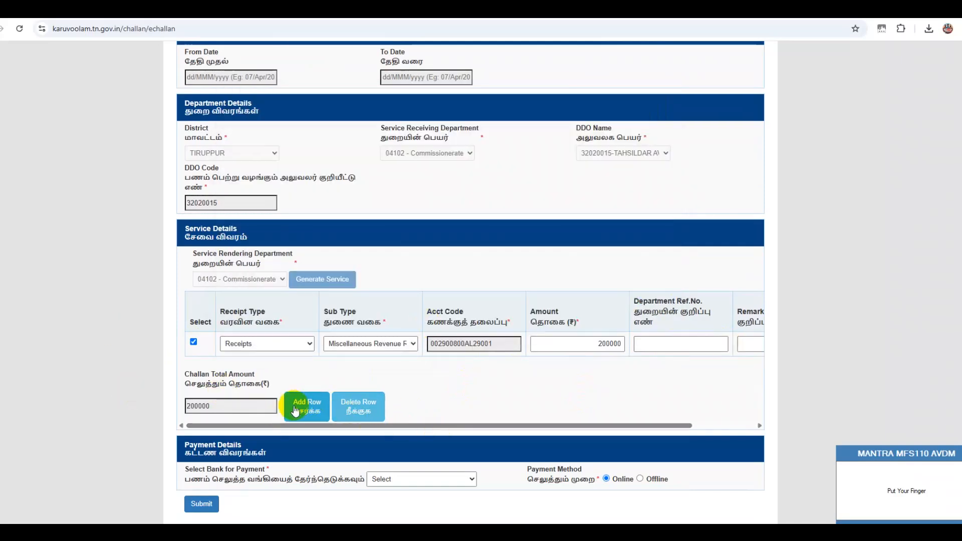
Choose State Bank of India as the bank for online payment and submit the challan
{"action": "left_click", "coordinate": [386, 478]}
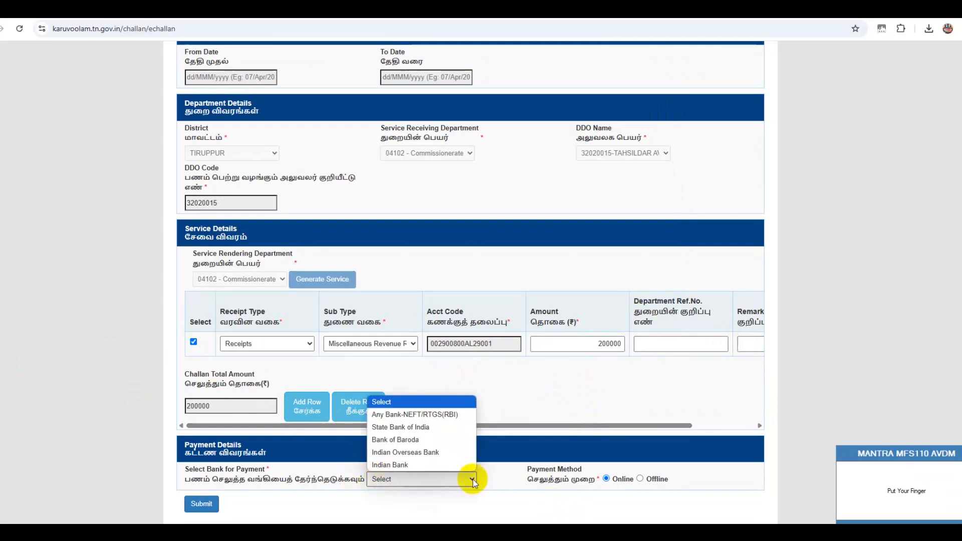
{"action": "left_click", "coordinate": [429, 427]}
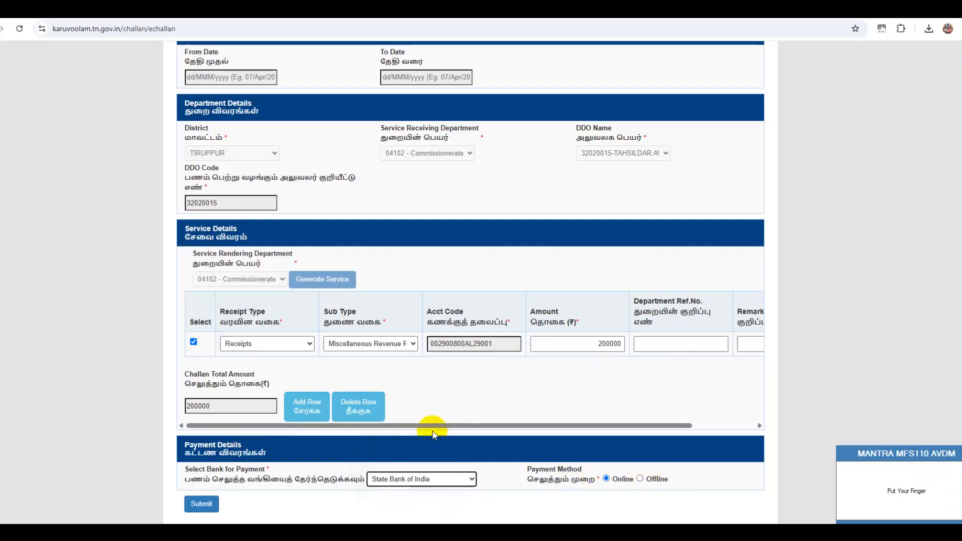
{"action": "left_click", "coordinate": [200, 503]}
{"action": "left_click", "coordinate": [542, 305]}
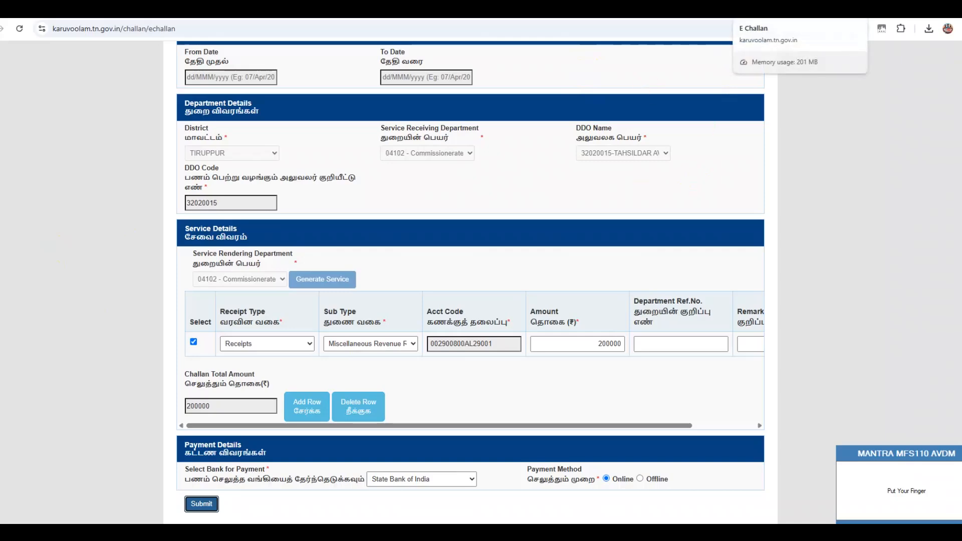
Open the Registration Department portal tnreginet.gov.in/portal in a new browser tab
{"action": "key", "text": "ctrl+t"}
{"action": "type", "text": "TNRE"}
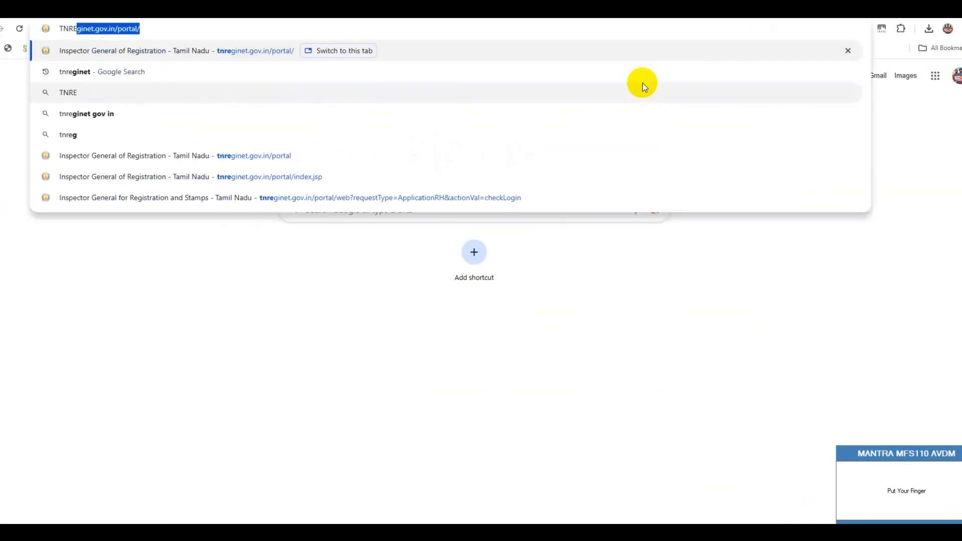
{"action": "key", "text": "Return"}
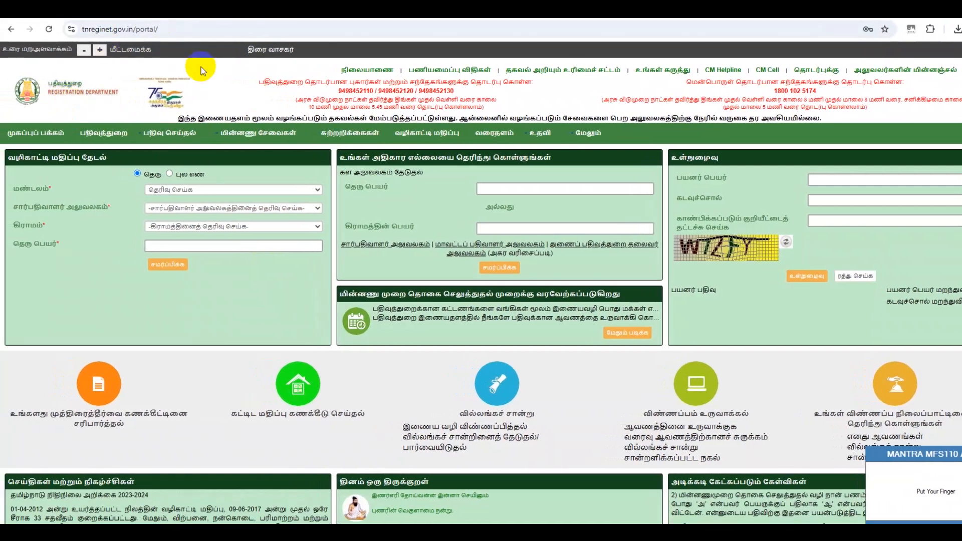
{"action": "left_click", "coordinate": [211, 30]}
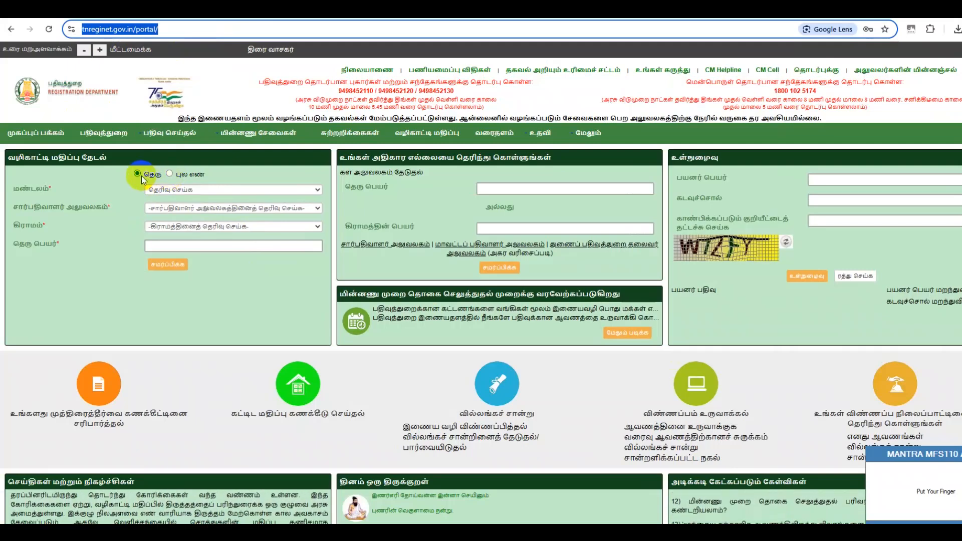
Set the guideline value search to survey number, with zone கடலூர் and sub-registrar office 1 எண் இணை சார்பதிவாளர் கடலூர்
{"action": "left_click", "coordinate": [169, 174]}
{"action": "left_click", "coordinate": [174, 189]}
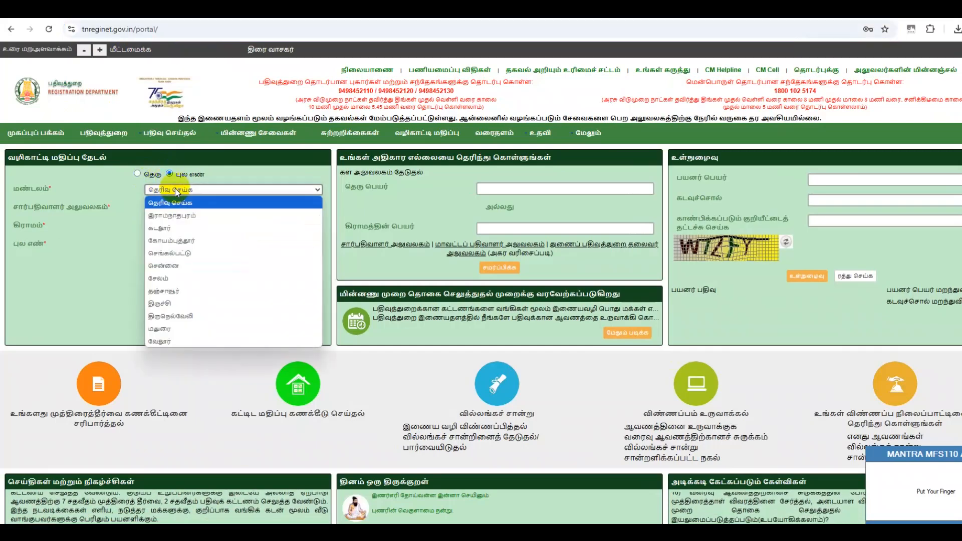
{"action": "left_click", "coordinate": [188, 221]}
{"action": "left_click", "coordinate": [187, 207]}
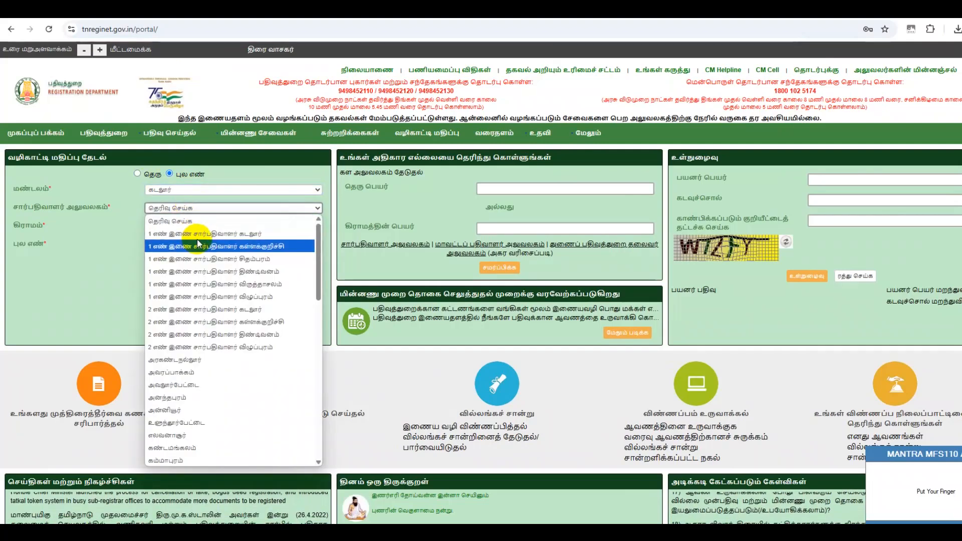
{"action": "left_click", "coordinate": [198, 238]}
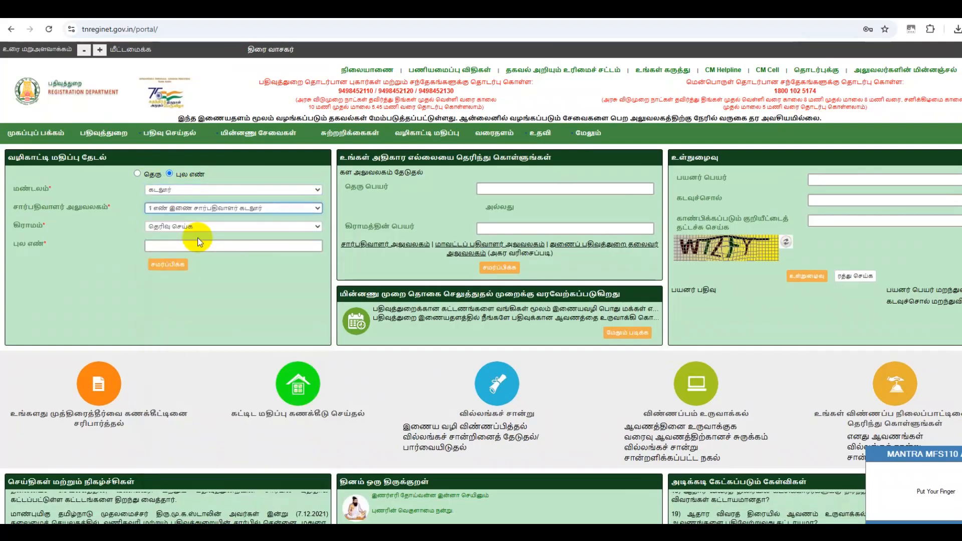
Choose the village உச்சிமேடு, enter survey number 172 and run the guideline value search
{"action": "left_click", "coordinate": [193, 227]}
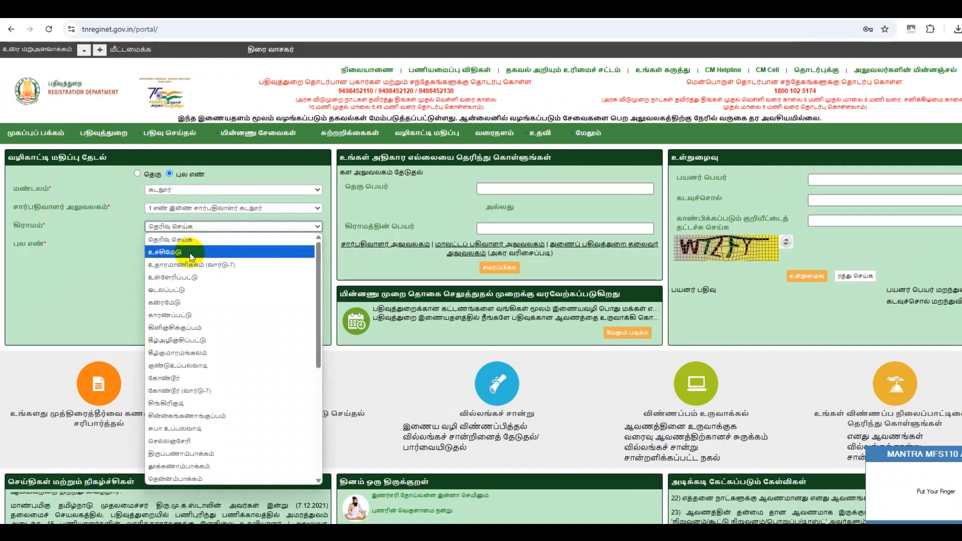
{"action": "left_click", "coordinate": [192, 252]}
{"action": "left_click", "coordinate": [190, 246]}
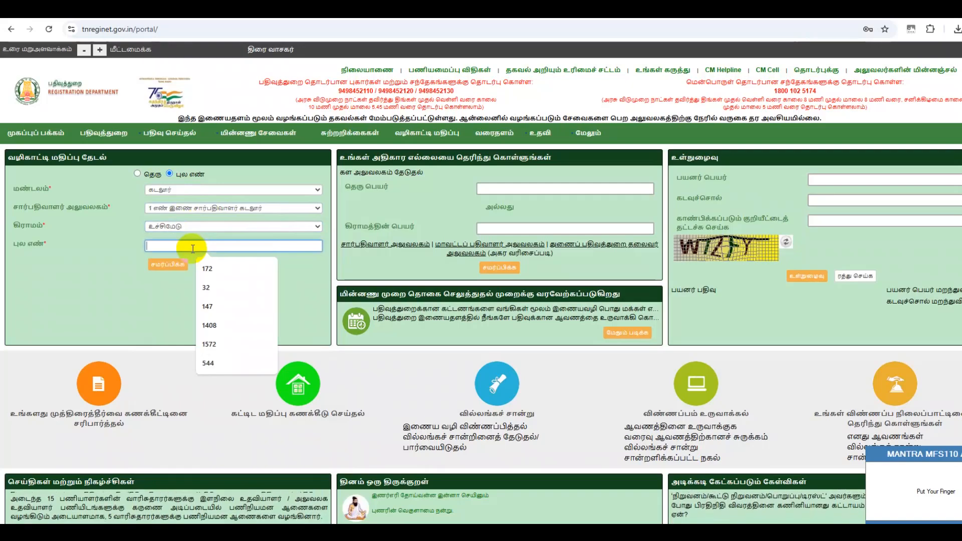
{"action": "left_click", "coordinate": [208, 270]}
{"action": "left_click", "coordinate": [167, 266]}
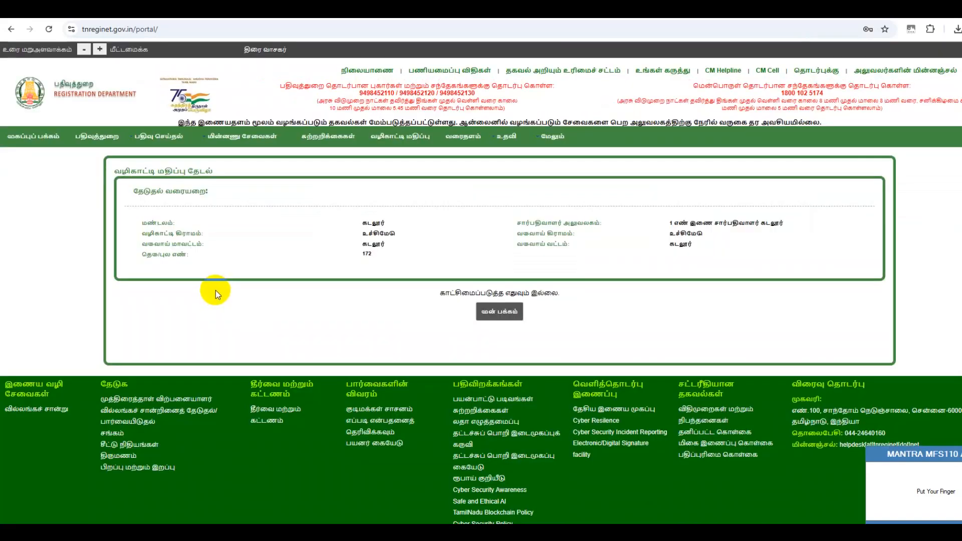
{"action": "left_click_drag", "start_coordinate": [422, 302], "coordinate": [601, 295]}
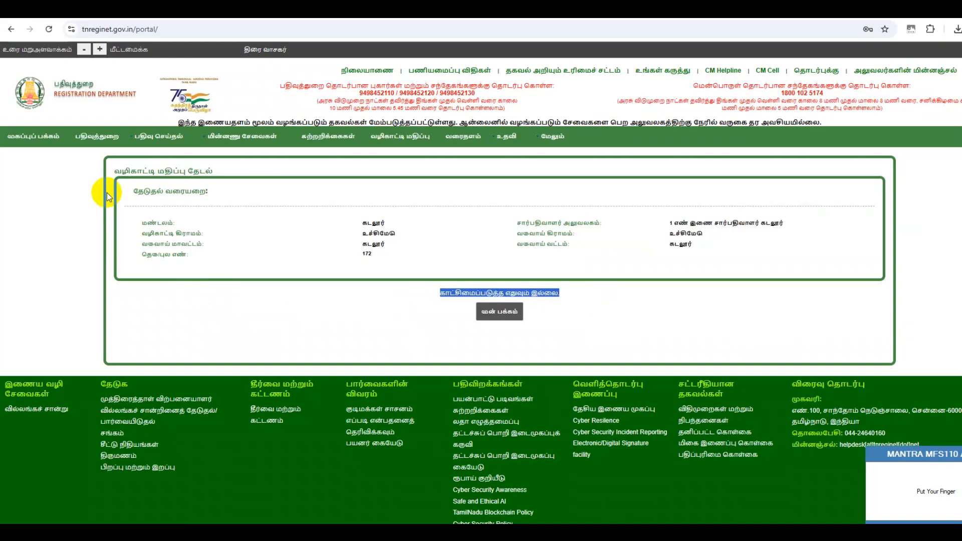
Return to the portal's home page and open the guideline value search for the period from 1-7-2024
{"action": "left_click", "coordinate": [30, 139]}
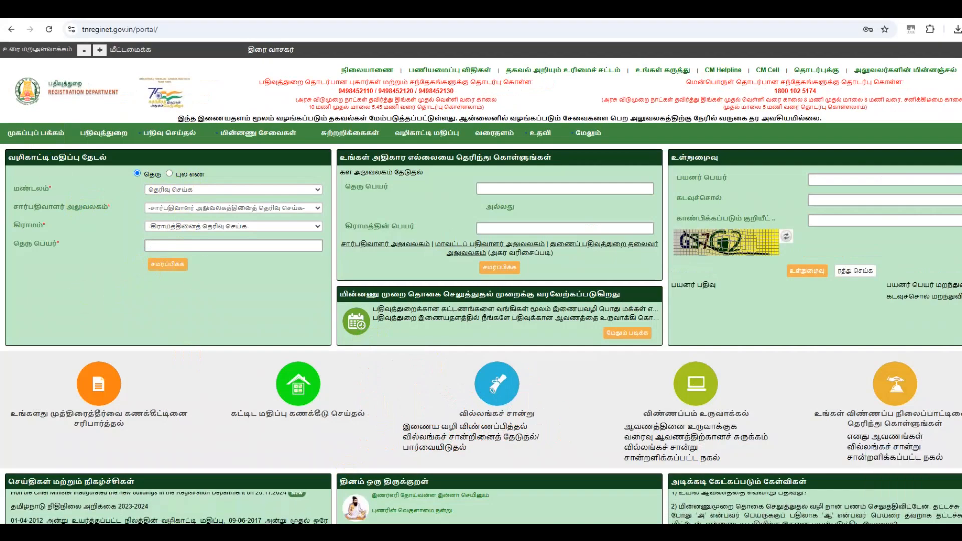
{"action": "left_click", "coordinate": [447, 134]}
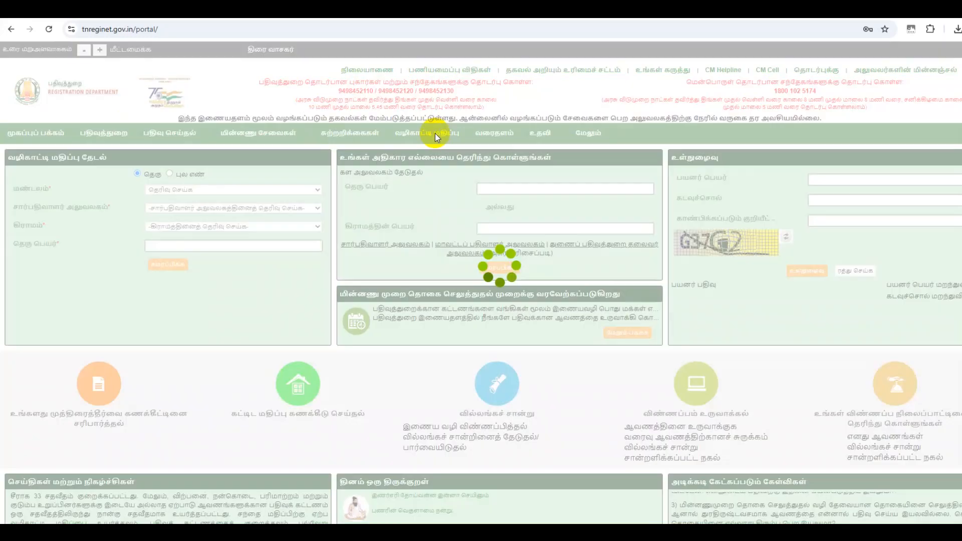
{"action": "left_click", "coordinate": [494, 278]}
{"action": "left_click", "coordinate": [426, 275]}
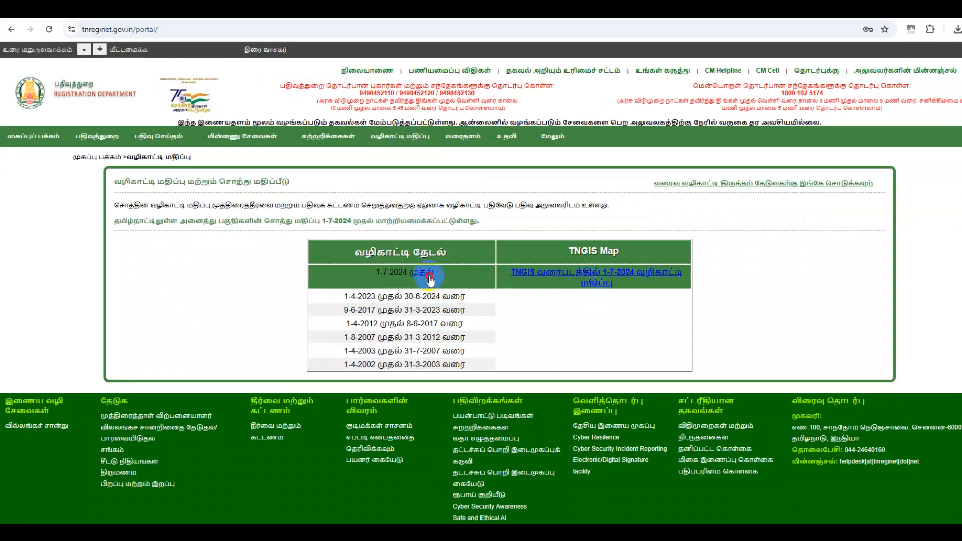